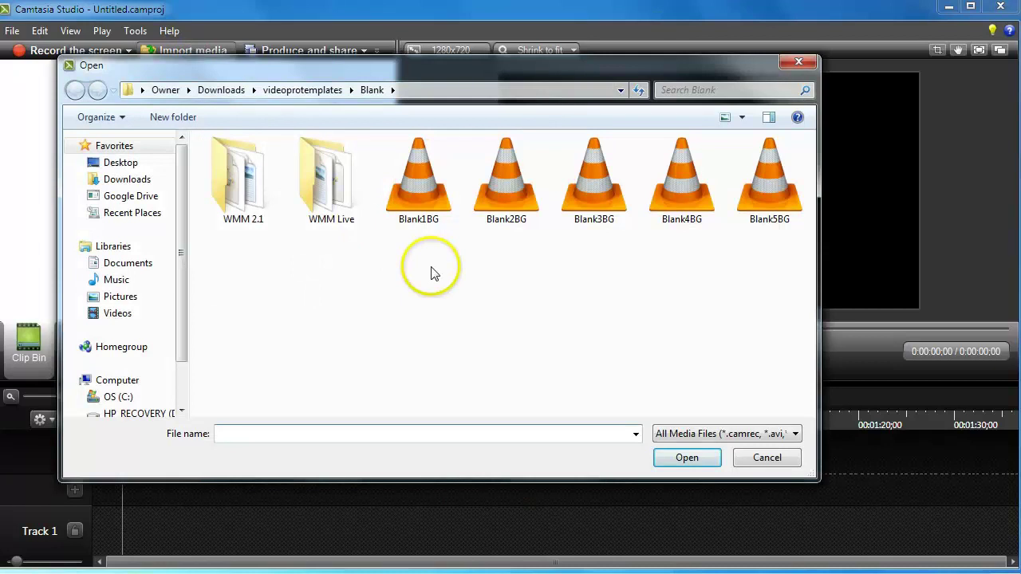
Import the Blank5BG video from the Blank folder and place it at the start of Track 1.
{"action": "left_click", "coordinate": [764, 199]}
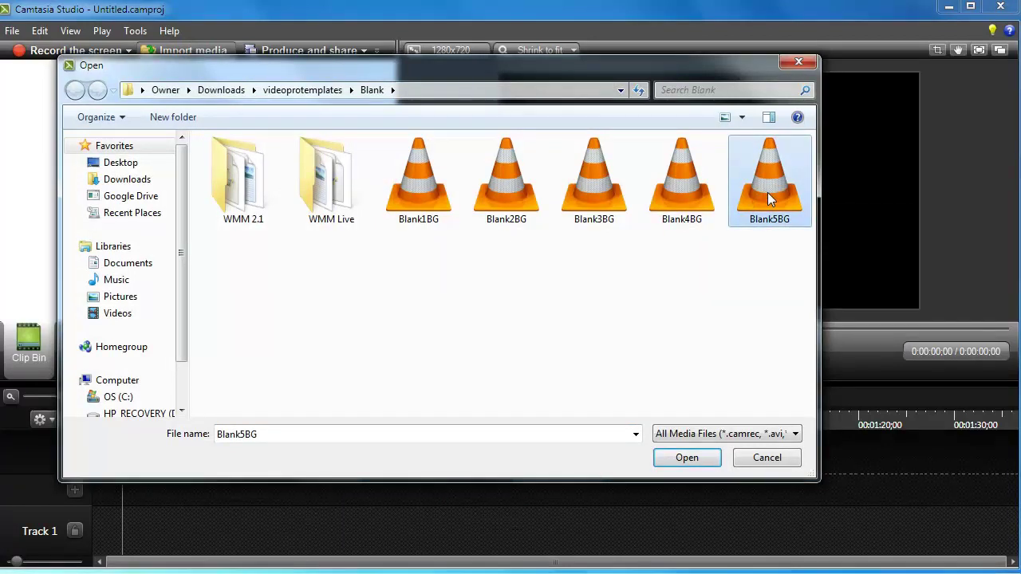
{"action": "left_click", "coordinate": [687, 457]}
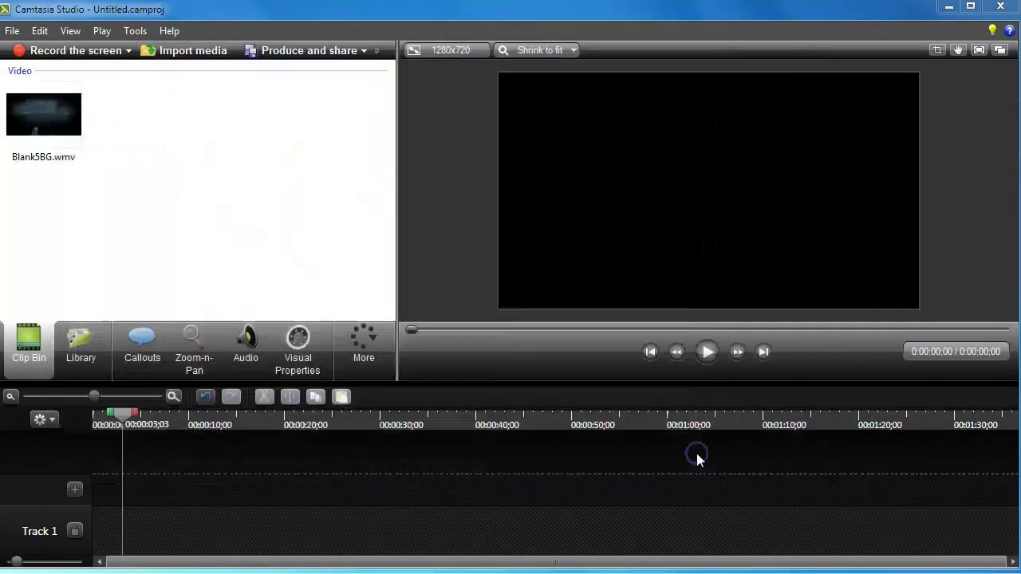
{"action": "left_click", "coordinate": [64, 112]}
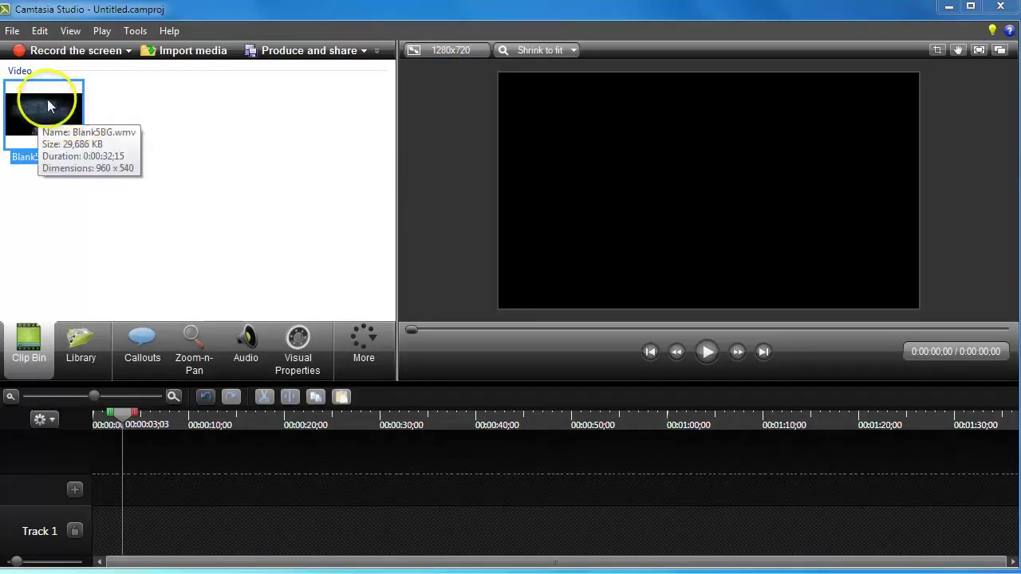
{"action": "left_click_drag", "start_coordinate": [51, 98], "coordinate": [165, 522]}
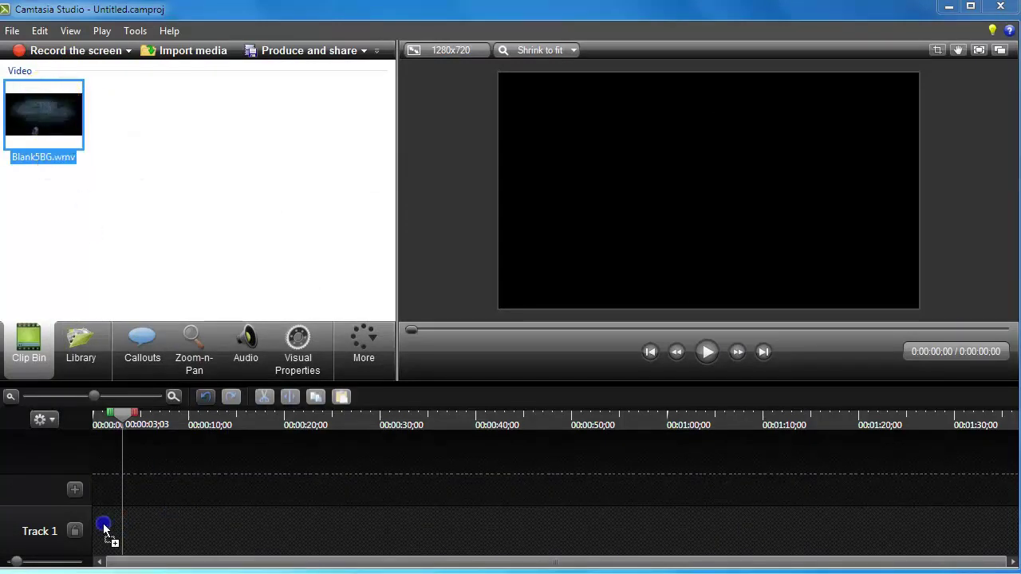
{"action": "left_click_drag", "start_coordinate": [95, 536], "coordinate": [95, 536]}
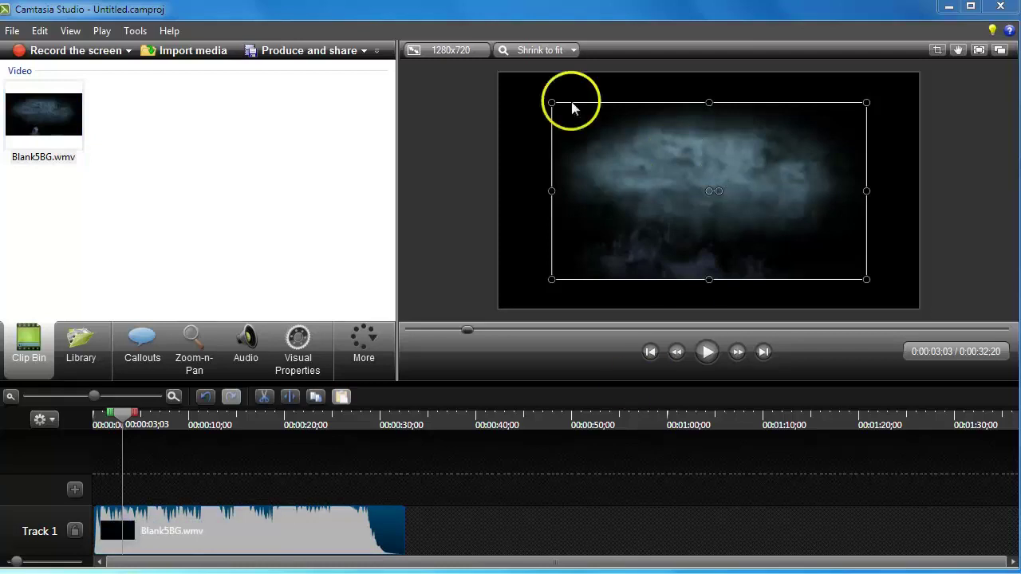
Set the project's editing dimensions to 1280 x 720.
{"action": "left_click", "coordinate": [461, 52]}
{"action": "left_click", "coordinate": [498, 295]}
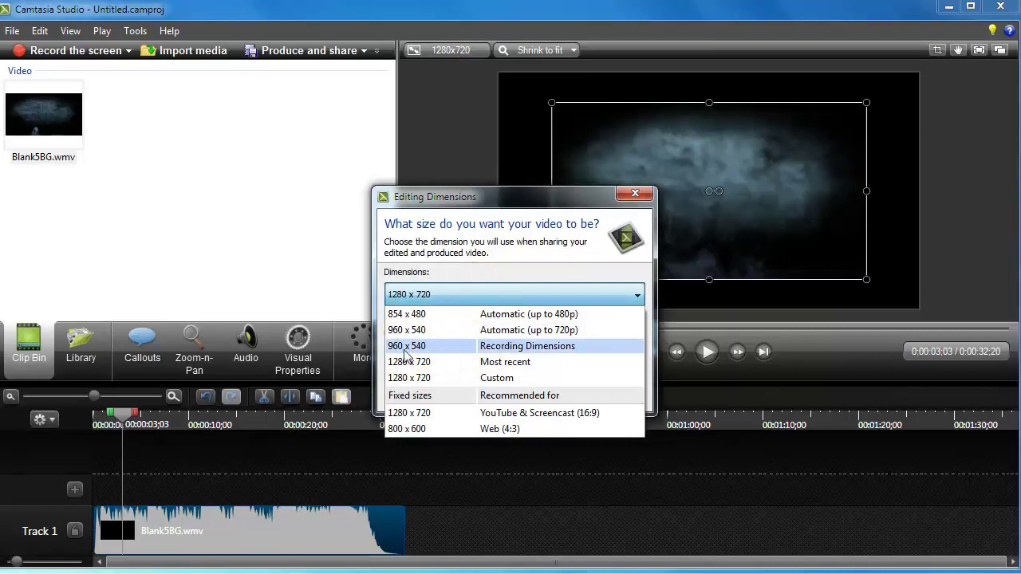
{"action": "left_click", "coordinate": [460, 380]}
{"action": "left_click", "coordinate": [475, 393]}
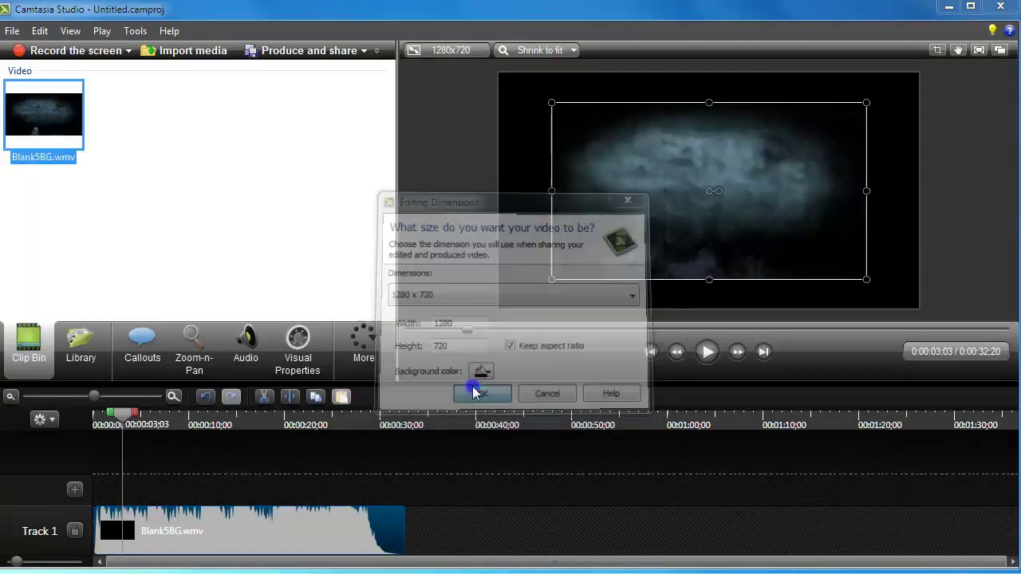
Enlarge the background clip in the preview from two opposite corners until it fills the whole canvas.
{"action": "left_click", "coordinate": [648, 139]}
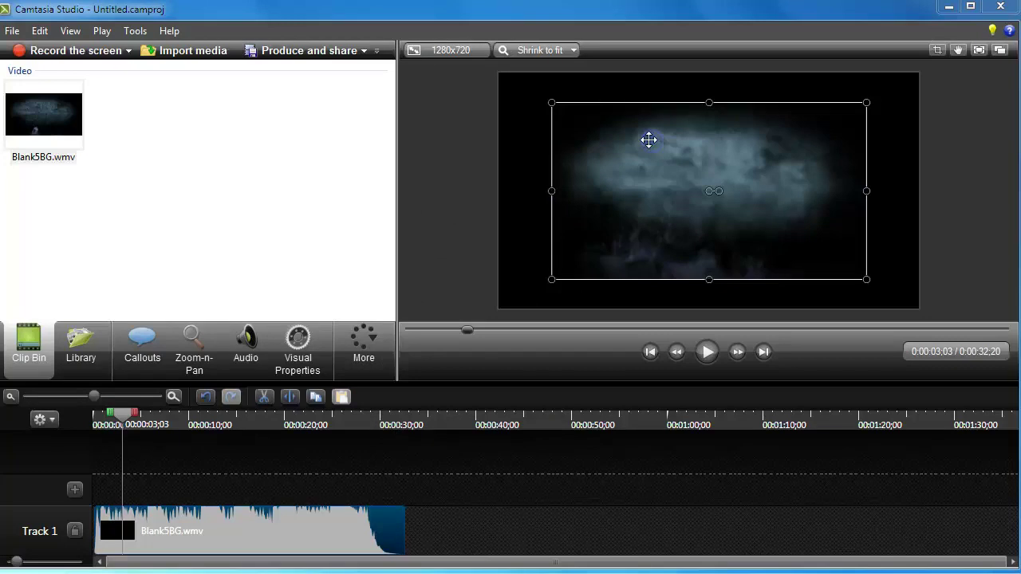
{"action": "left_click_drag", "start_coordinate": [550, 104], "coordinate": [497, 92]}
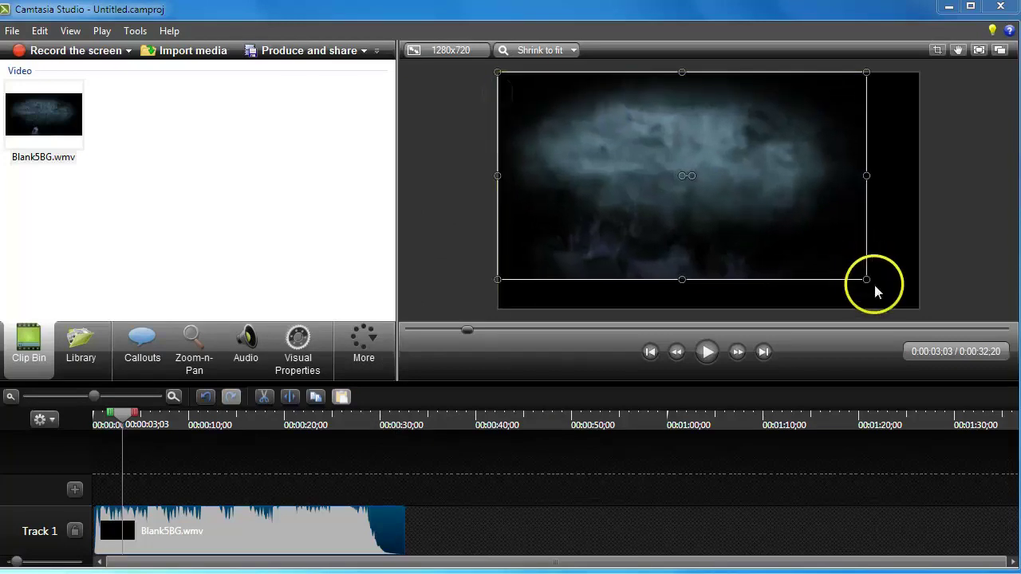
{"action": "left_click_drag", "start_coordinate": [866, 278], "coordinate": [920, 309]}
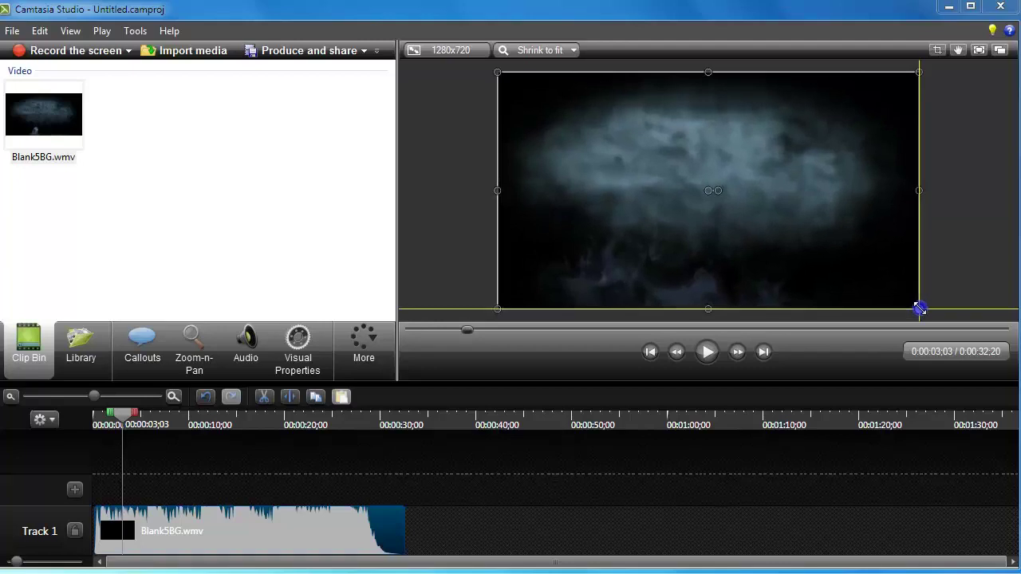
Play the opening of the Track 1 background clip from the start of the timeline to check its picture and sound.
{"action": "left_click", "coordinate": [249, 528]}
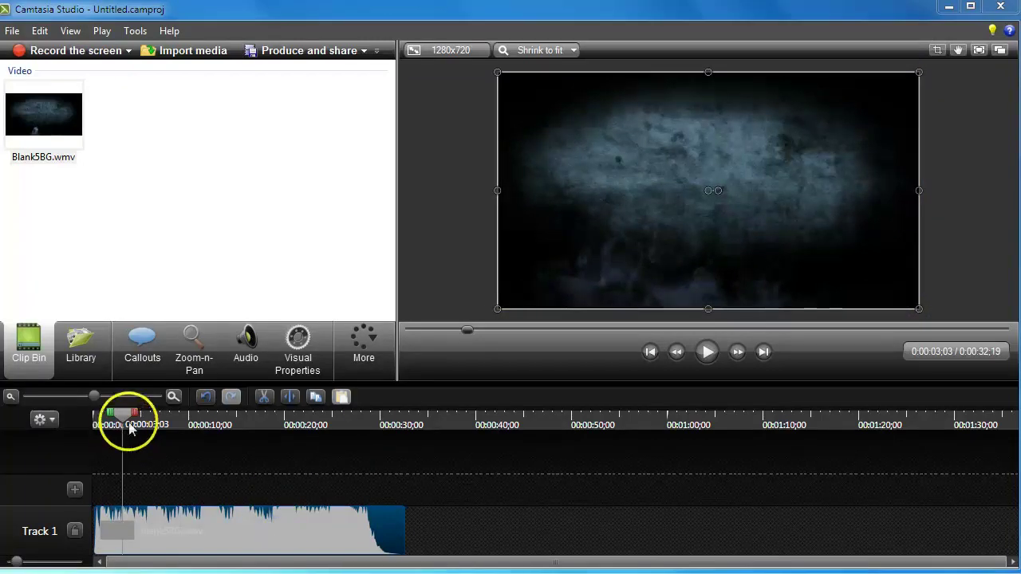
{"action": "left_click_drag", "start_coordinate": [125, 419], "coordinate": [86, 420]}
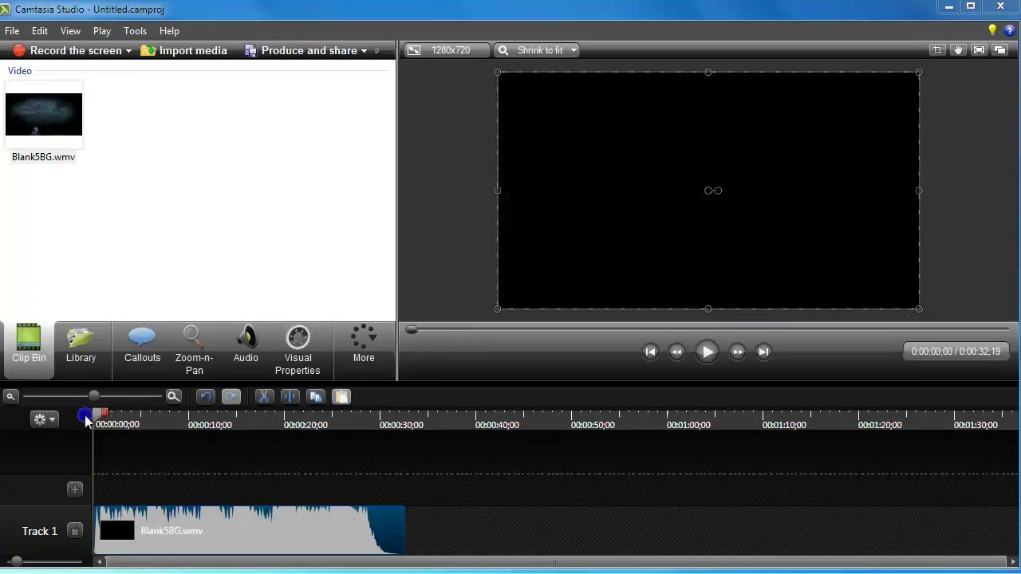
{"action": "left_click", "coordinate": [707, 352]}
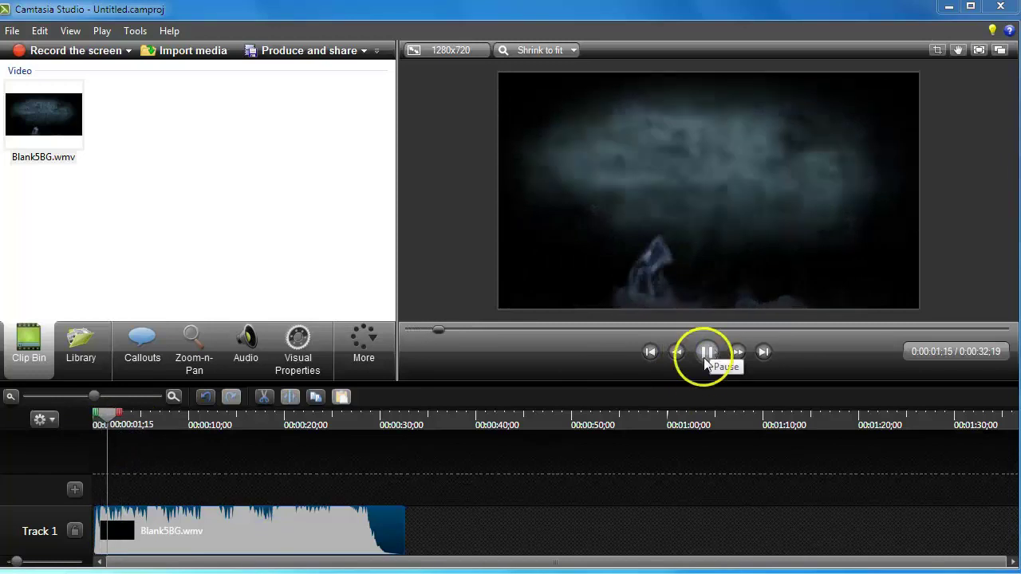
{"action": "left_click", "coordinate": [707, 351]}
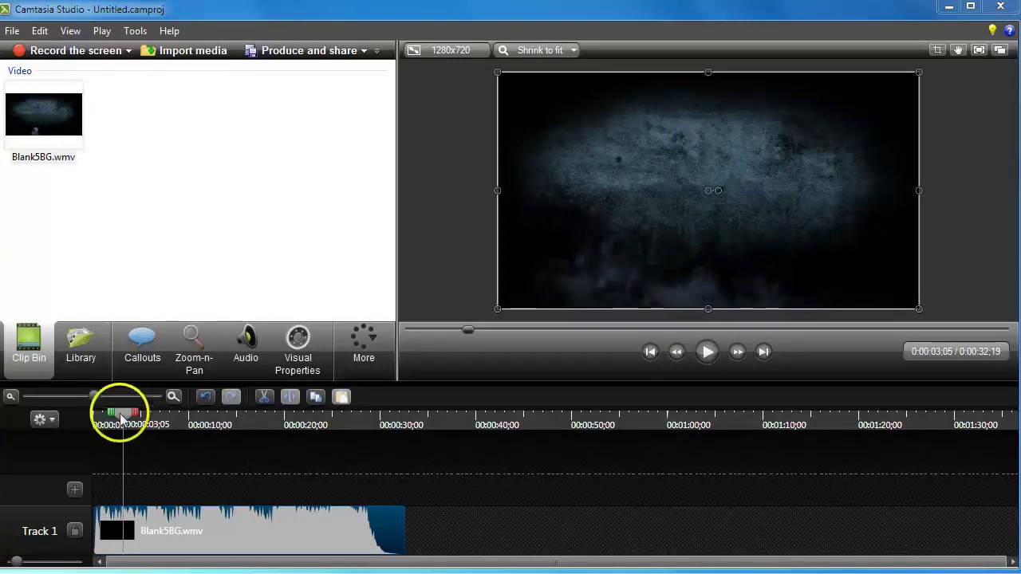
{"action": "left_click_drag", "start_coordinate": [119, 410], "coordinate": [62, 417]}
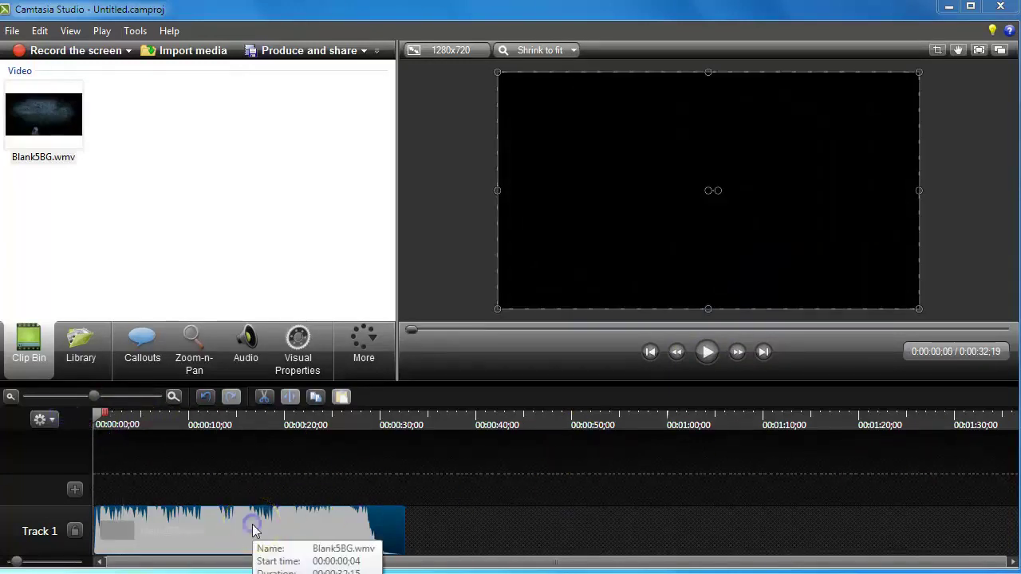
{"action": "left_click", "coordinate": [708, 355]}
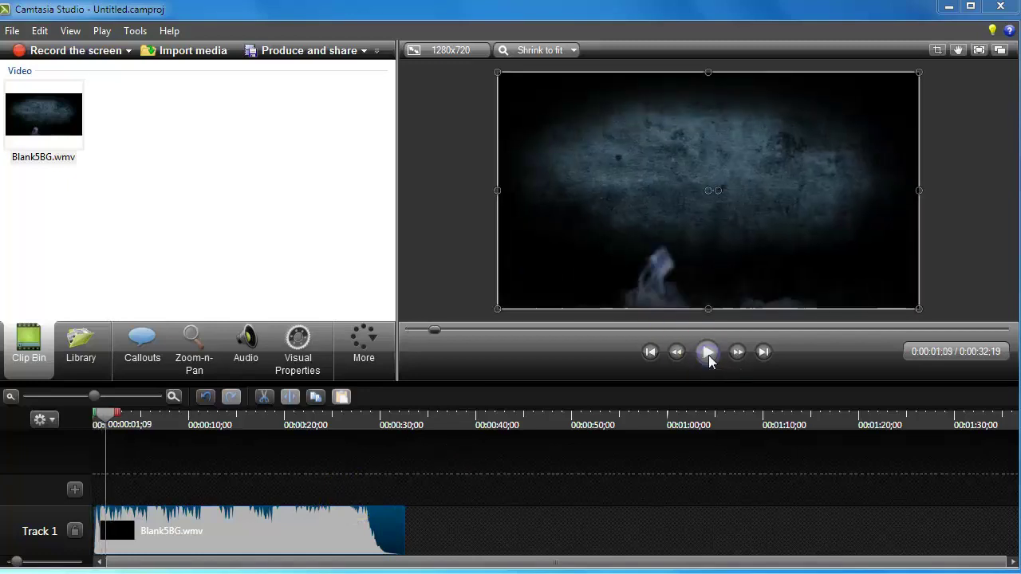
Separate the video and audio of the Blank5BG clip on Track 1.
{"action": "left_click", "coordinate": [285, 527]}
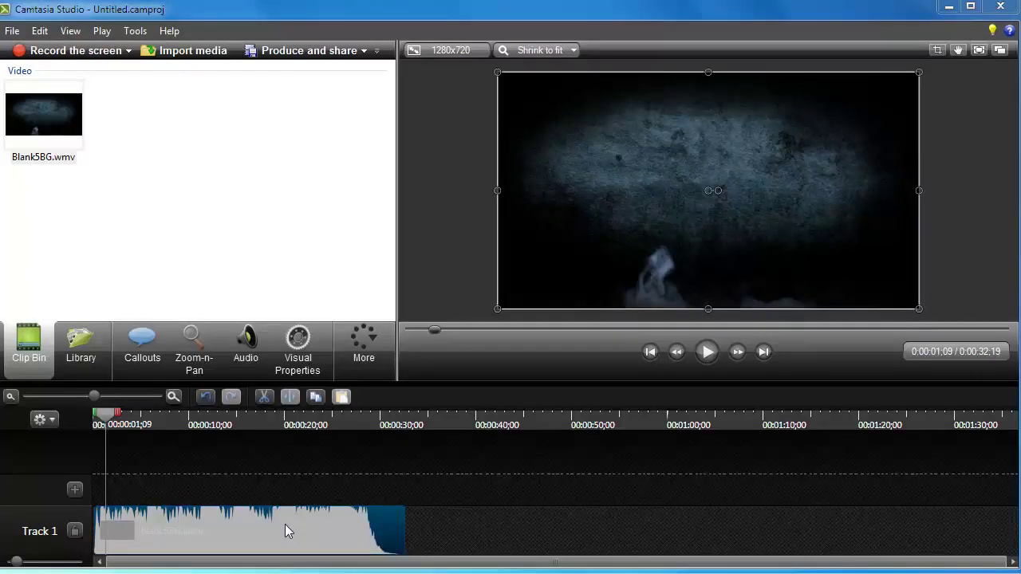
{"action": "left_click", "coordinate": [241, 519]}
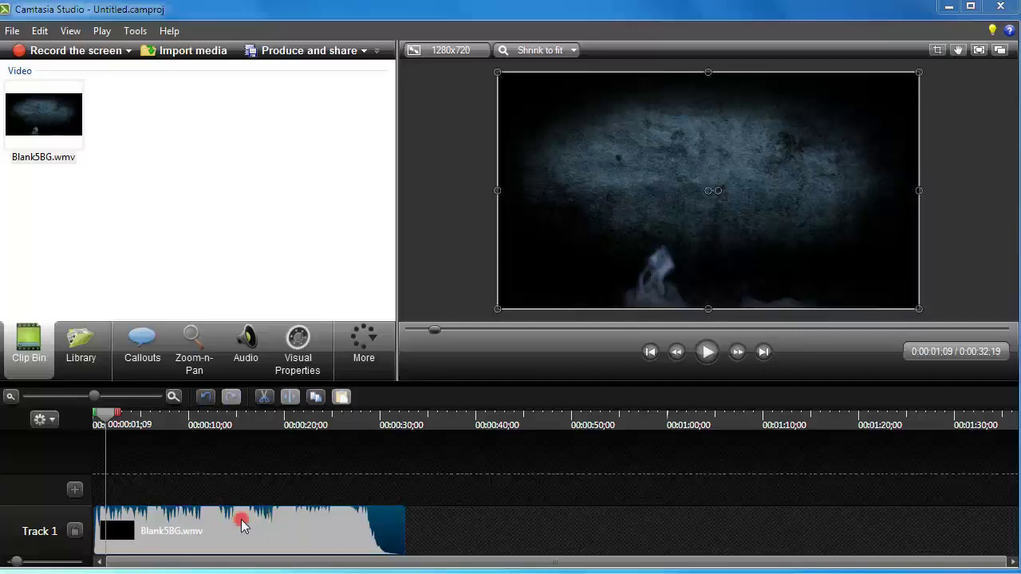
{"action": "right_click", "coordinate": [241, 519]}
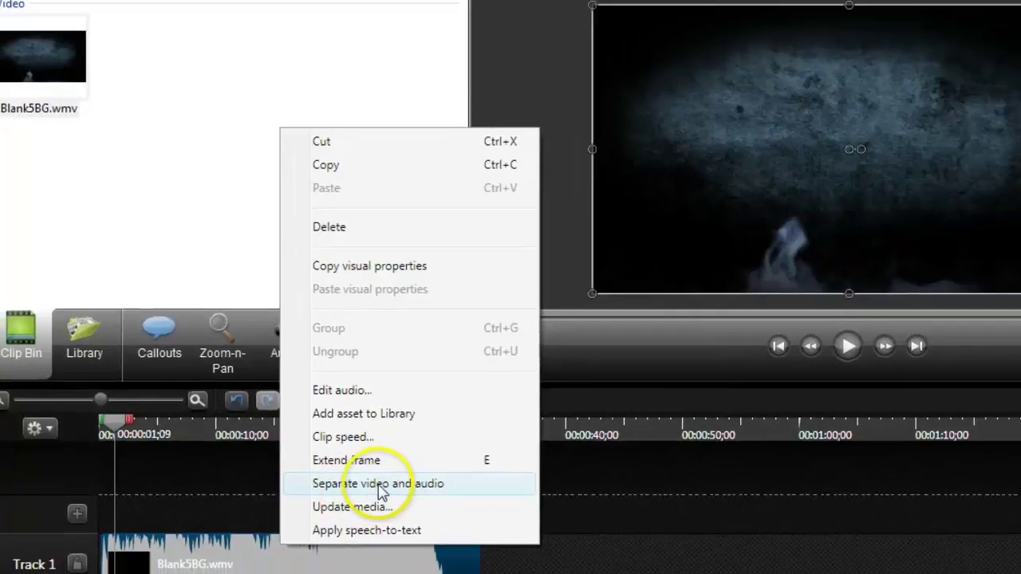
{"action": "left_click", "coordinate": [407, 494]}
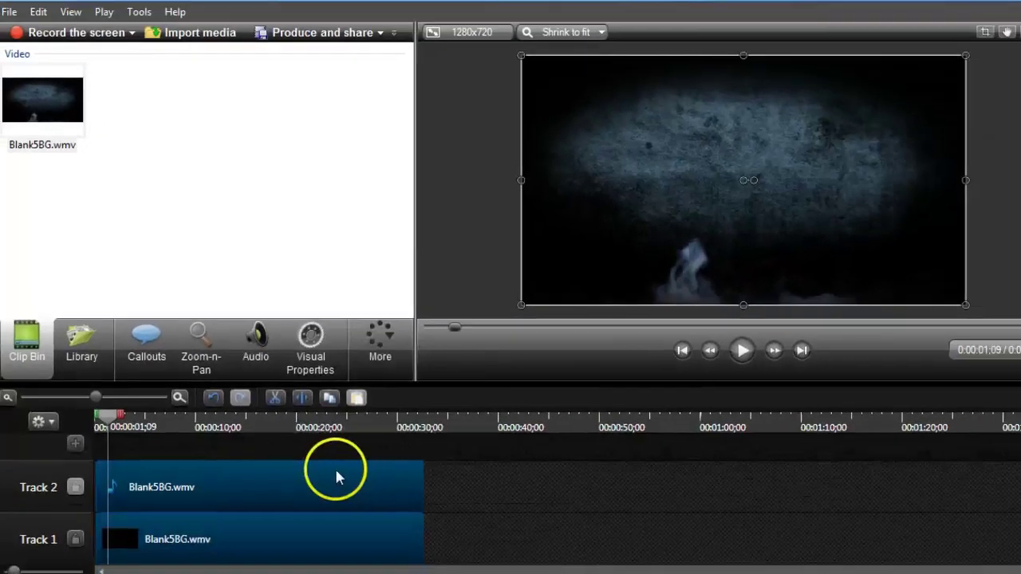
Delete the separated audio clip from Track 2.
{"action": "left_click", "coordinate": [308, 534]}
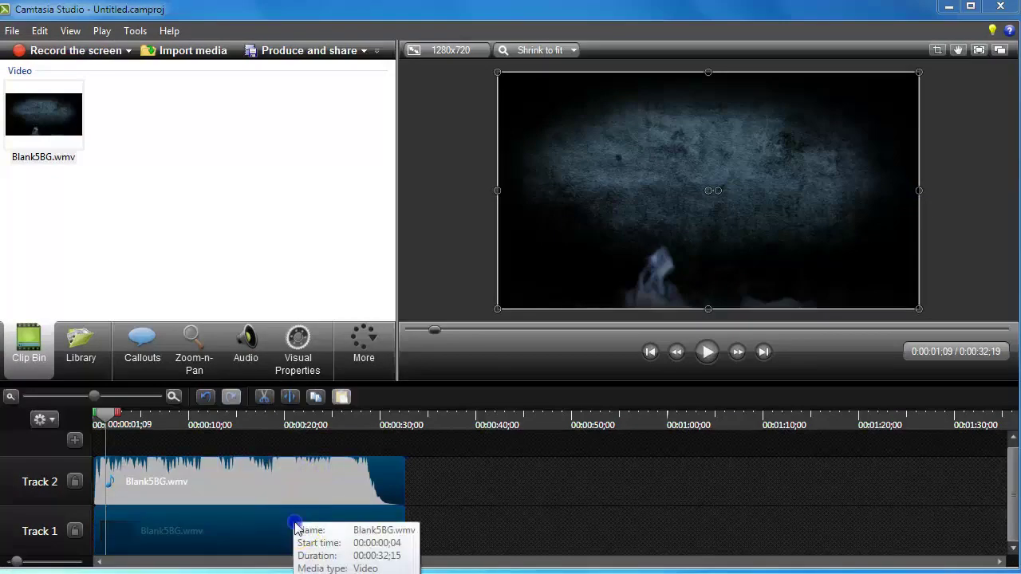
{"action": "left_click", "coordinate": [309, 477]}
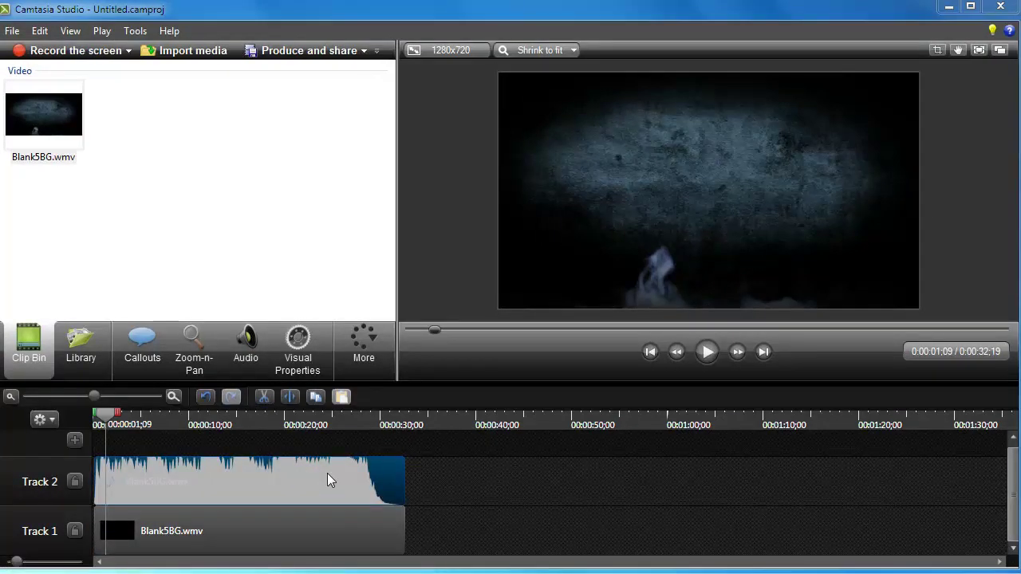
{"action": "key", "text": "Delete"}
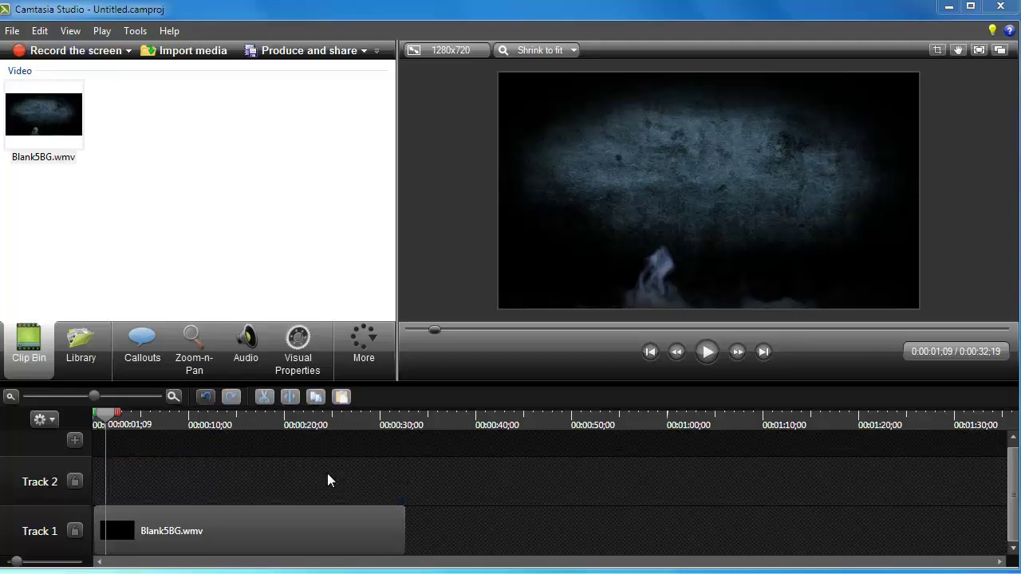
Preview the video without its audio, return the playhead to the start and undo the audio clip's deletion.
{"action": "left_click", "coordinate": [709, 353]}
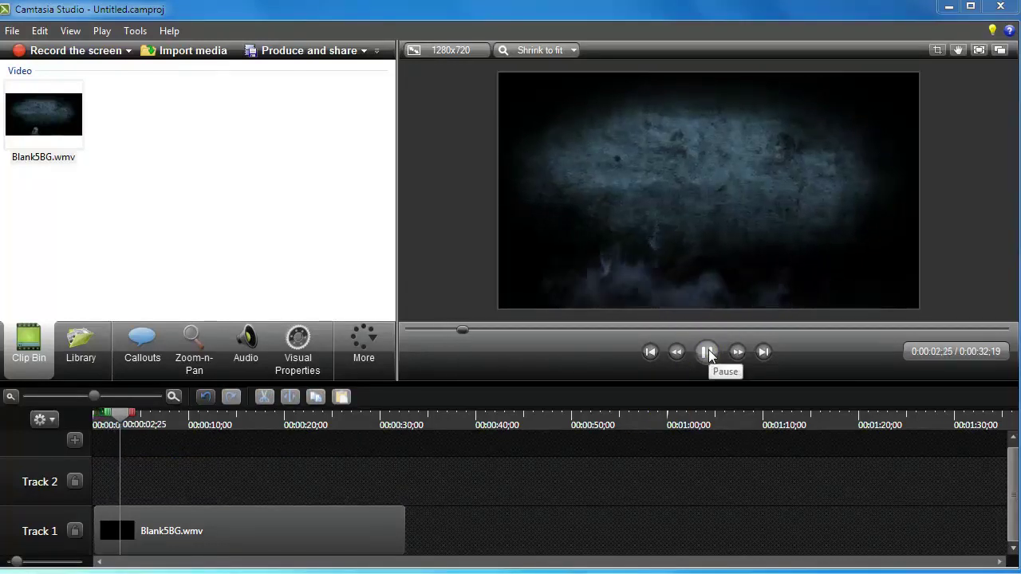
{"action": "left_click", "coordinate": [708, 352]}
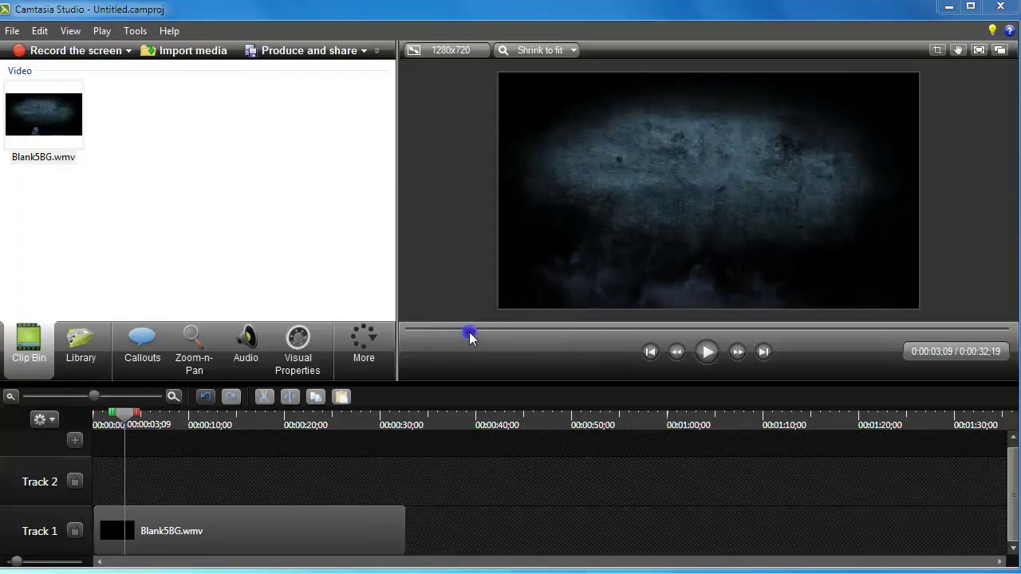
{"action": "left_click_drag", "start_coordinate": [469, 338], "coordinate": [411, 331]}
{"action": "left_click", "coordinate": [39, 30]}
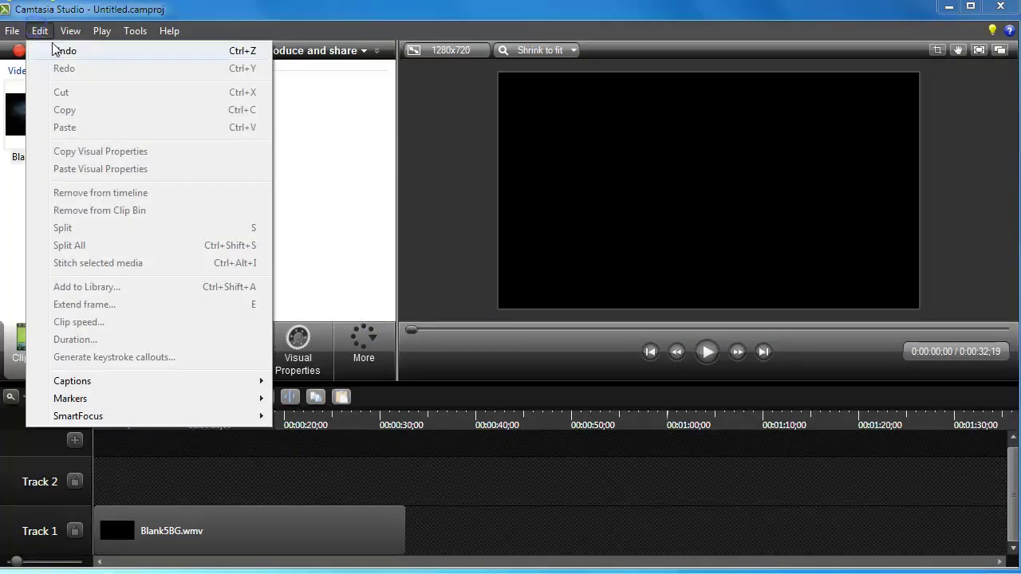
{"action": "left_click", "coordinate": [56, 50]}
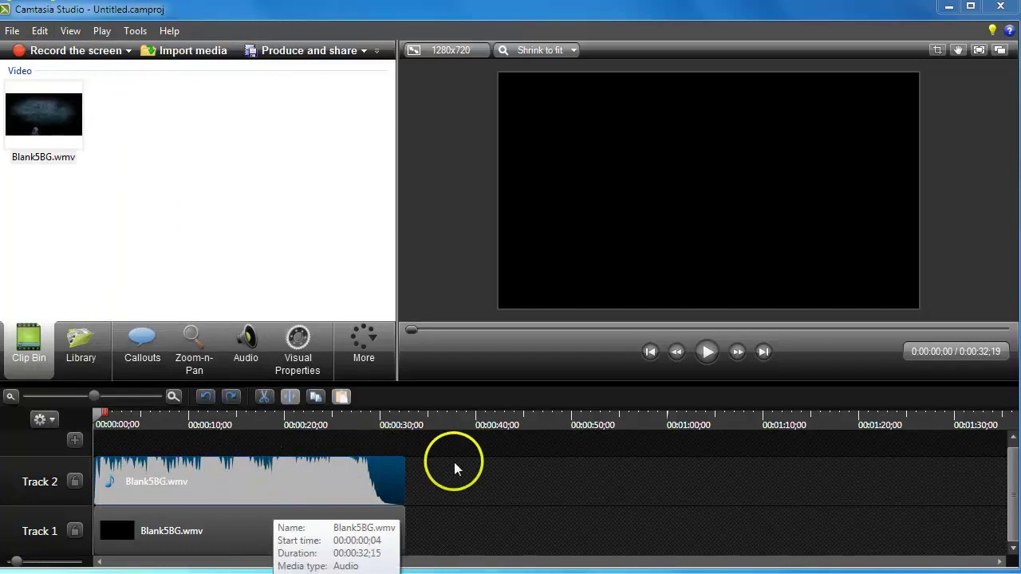
Play the first moments of the timeline with the audio clip on Track 2 and return to the start.
{"action": "left_click", "coordinate": [307, 529]}
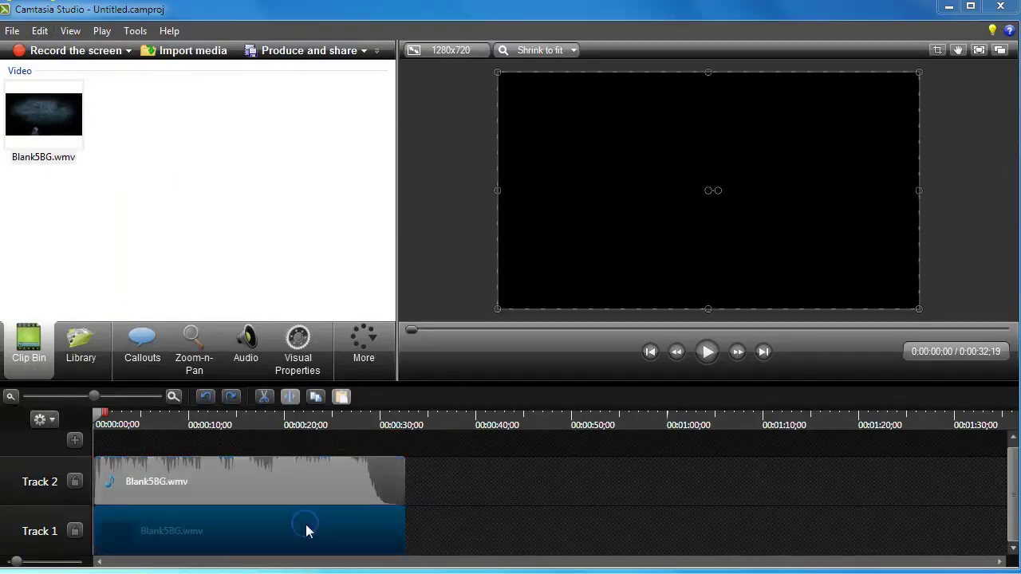
{"action": "left_click", "coordinate": [712, 351]}
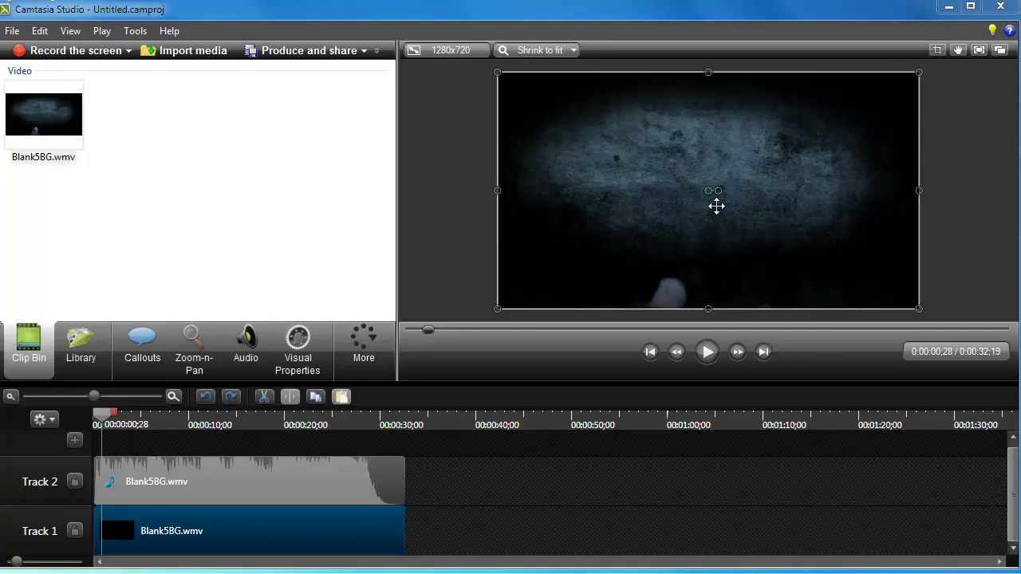
{"action": "left_click", "coordinate": [248, 467]}
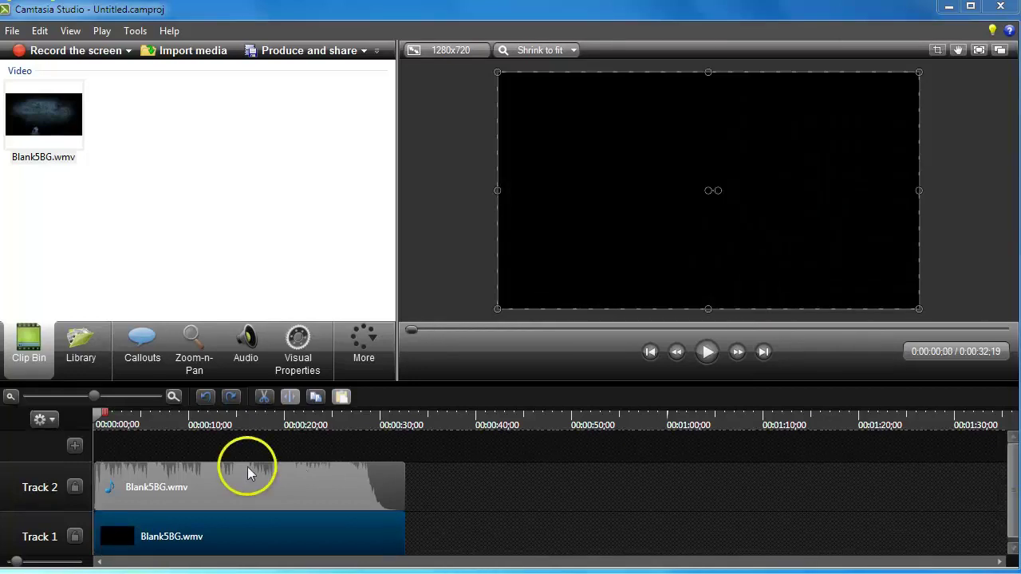
Add a text callout at the start of the timeline, on a new track above the audio.
{"action": "left_click", "coordinate": [115, 452]}
{"action": "left_click", "coordinate": [143, 351]}
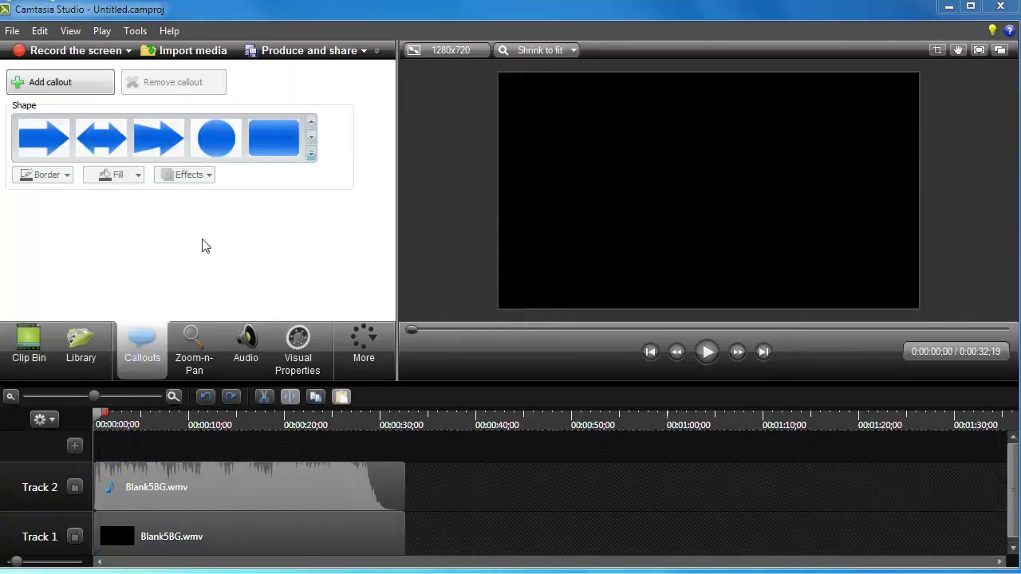
{"action": "left_click", "coordinate": [311, 154]}
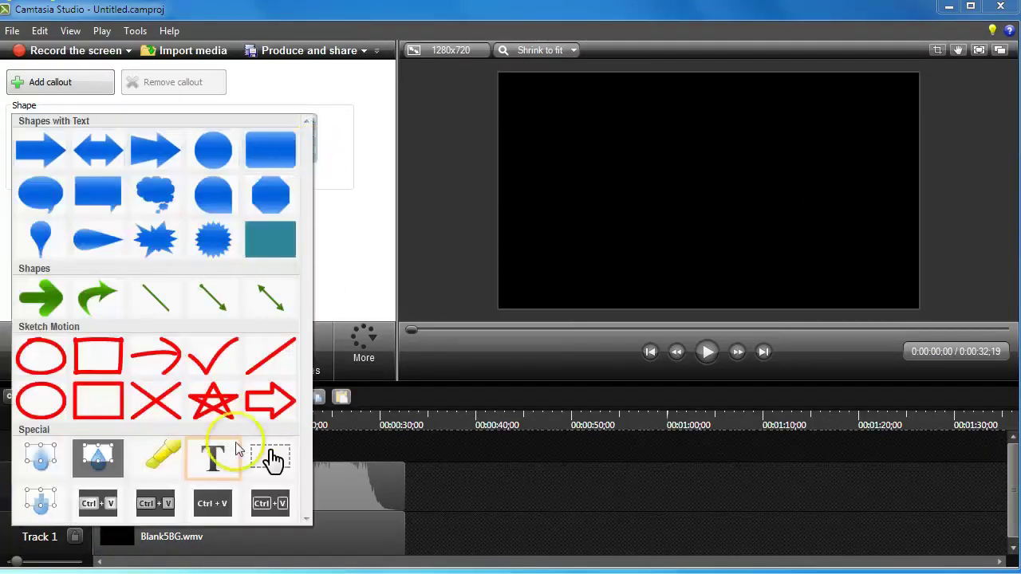
{"action": "left_click", "coordinate": [236, 448]}
{"action": "left_click_drag", "start_coordinate": [684, 200], "coordinate": [662, 204]}
Enter "This is My First Text" as the text of the new callout.
{"action": "scroll", "coordinate": [392, 205], "scroll_direction": "down", "scroll_amount": 1}
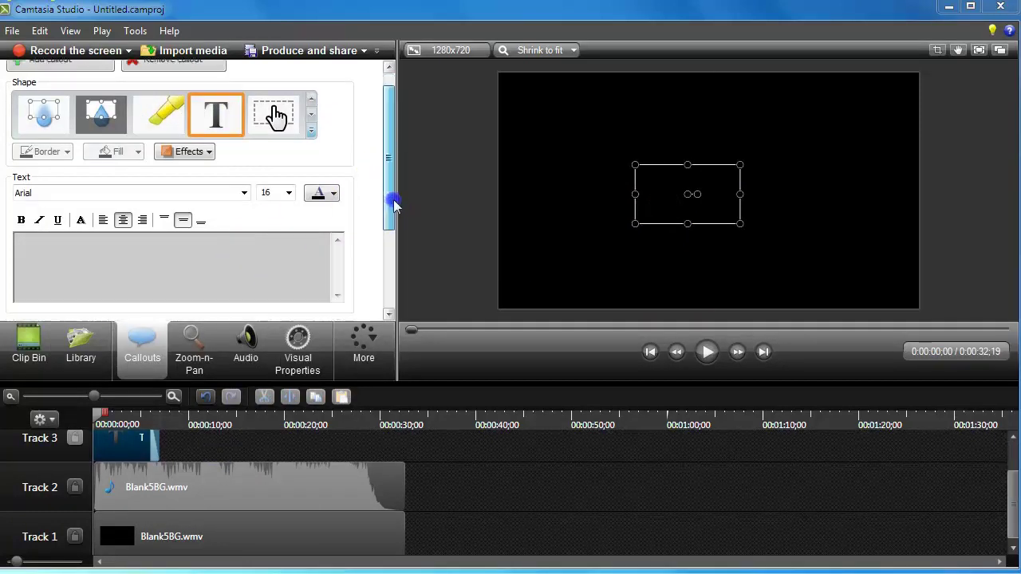
{"action": "left_click", "coordinate": [238, 263]}
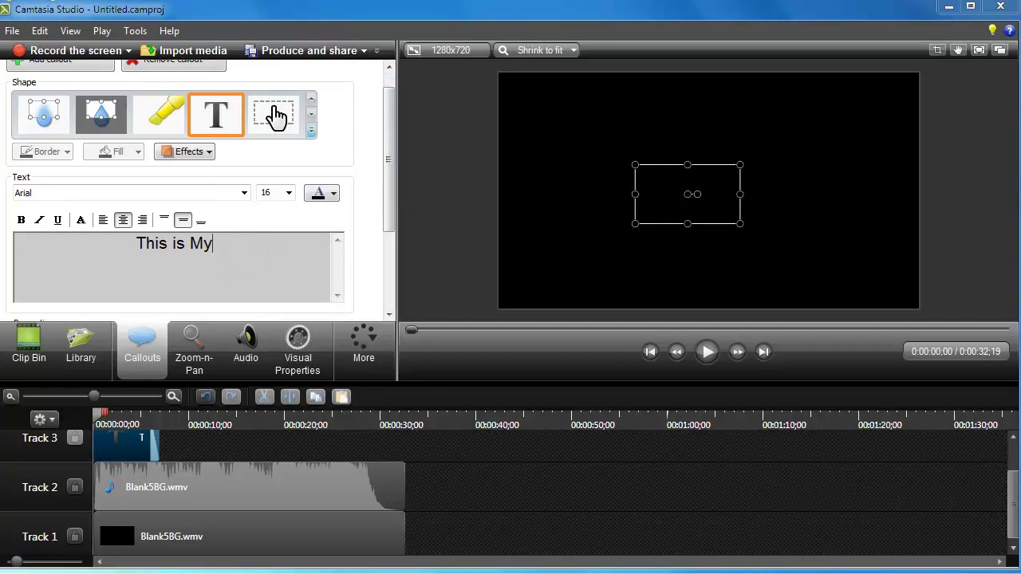
{"action": "type", "text": "This is My First "}
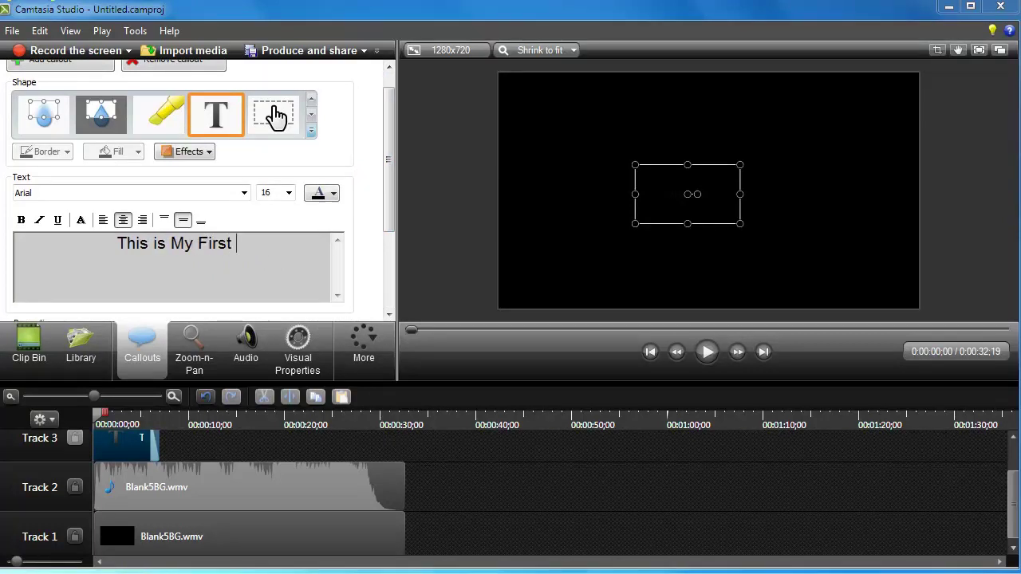
{"action": "type", "text": "Text"}
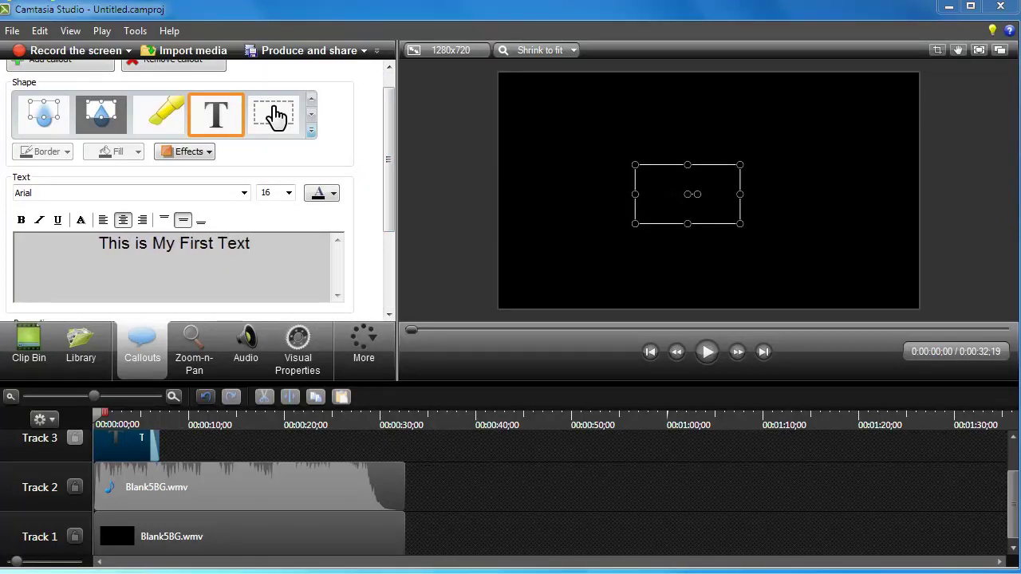
Colour the callout text white and move the callout close to the centre of the canvas.
{"action": "left_click_drag", "start_coordinate": [255, 243], "coordinate": [62, 238]}
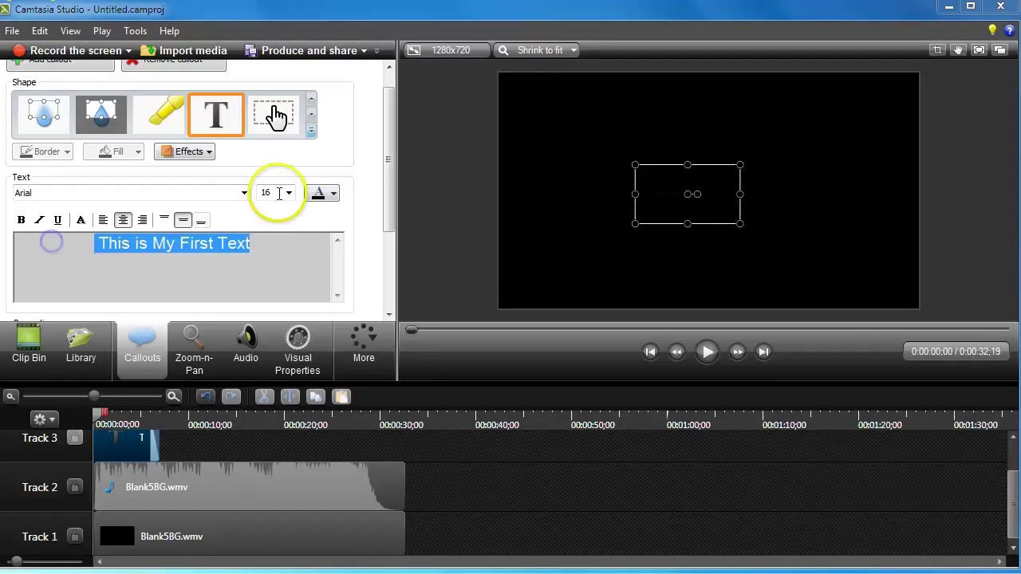
{"action": "left_click", "coordinate": [325, 196]}
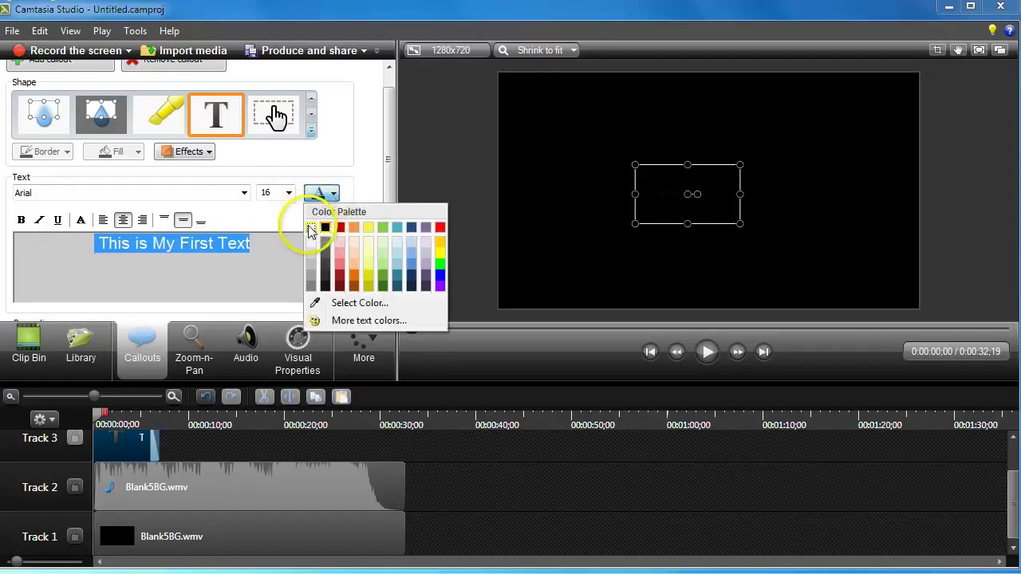
{"action": "left_click", "coordinate": [311, 231]}
{"action": "left_click", "coordinate": [676, 182]}
{"action": "mouse_move", "coordinate": [720, 203]}
{"action": "left_mouse_down"}
{"action": "mouse_move", "coordinate": [740, 201]}
{"action": "mouse_move", "coordinate": [726, 200]}
{"action": "left_mouse_up"}
Set the first callout's fade out to 0.00 seconds and its fade in to 0.93 seconds.
{"action": "left_click", "coordinate": [93, 450]}
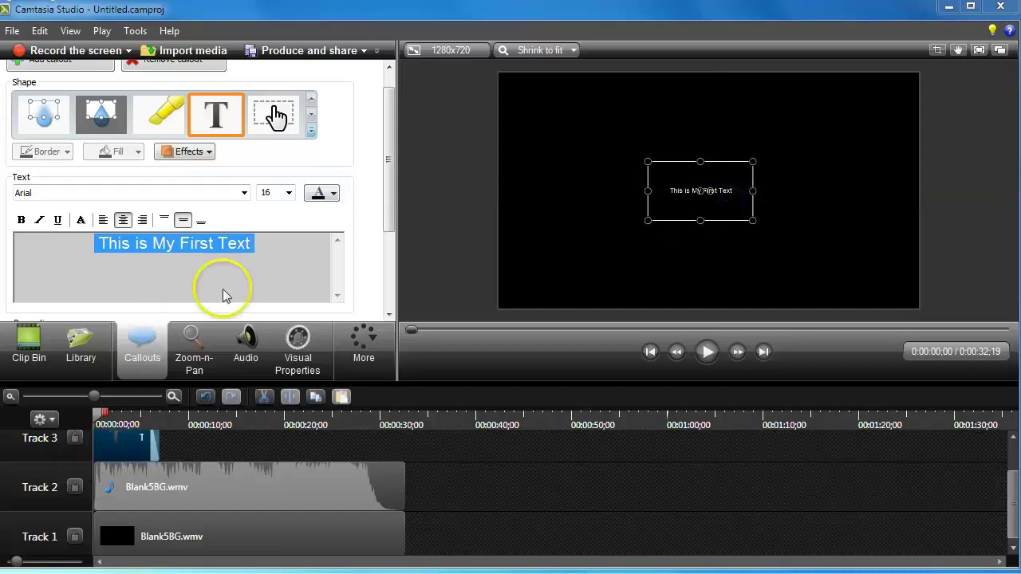
{"action": "left_click", "coordinate": [129, 448]}
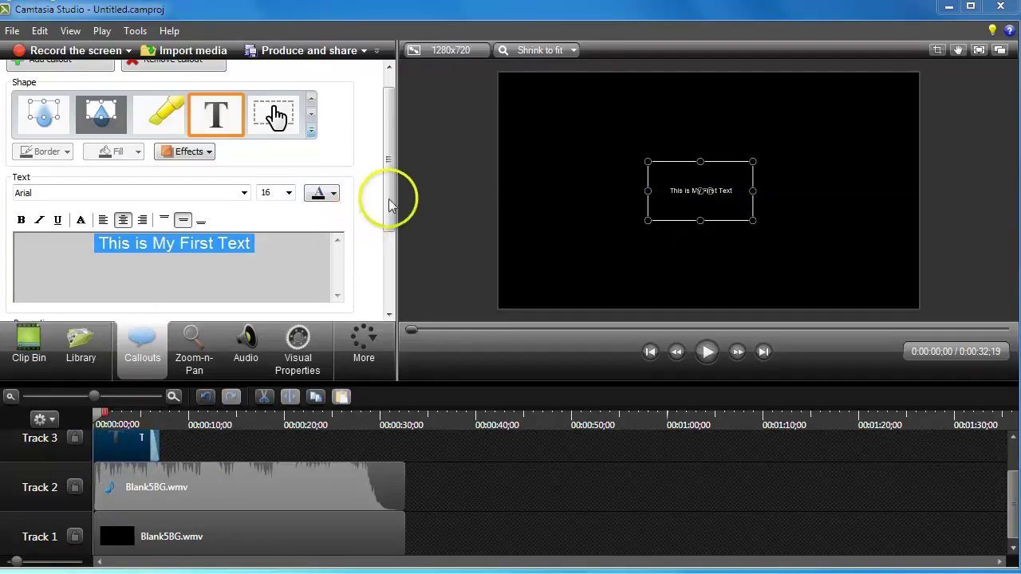
{"action": "left_click_drag", "start_coordinate": [387, 200], "coordinate": [394, 291]}
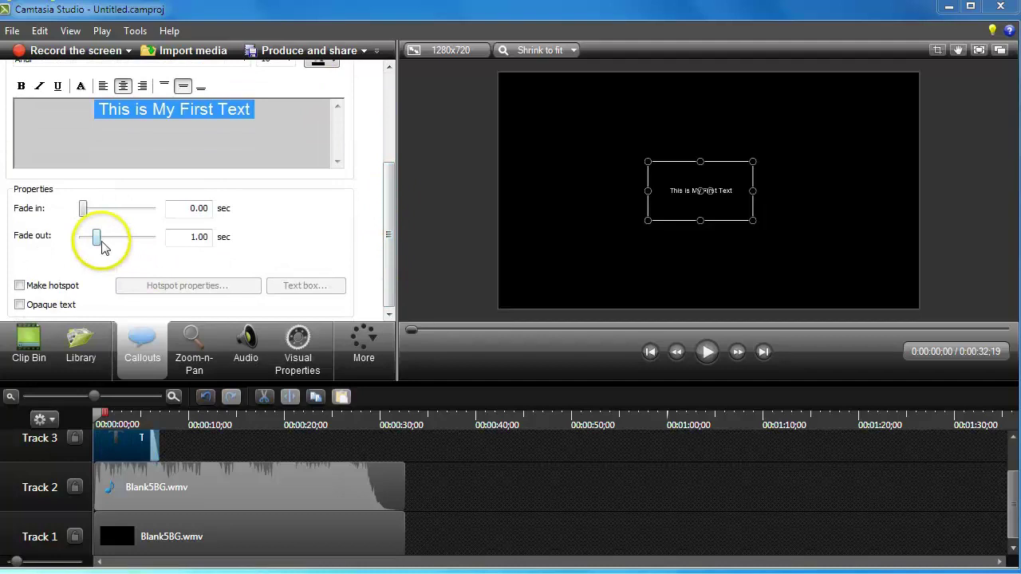
{"action": "left_click_drag", "start_coordinate": [96, 237], "coordinate": [71, 247]}
{"action": "left_click_drag", "start_coordinate": [83, 209], "coordinate": [98, 217]}
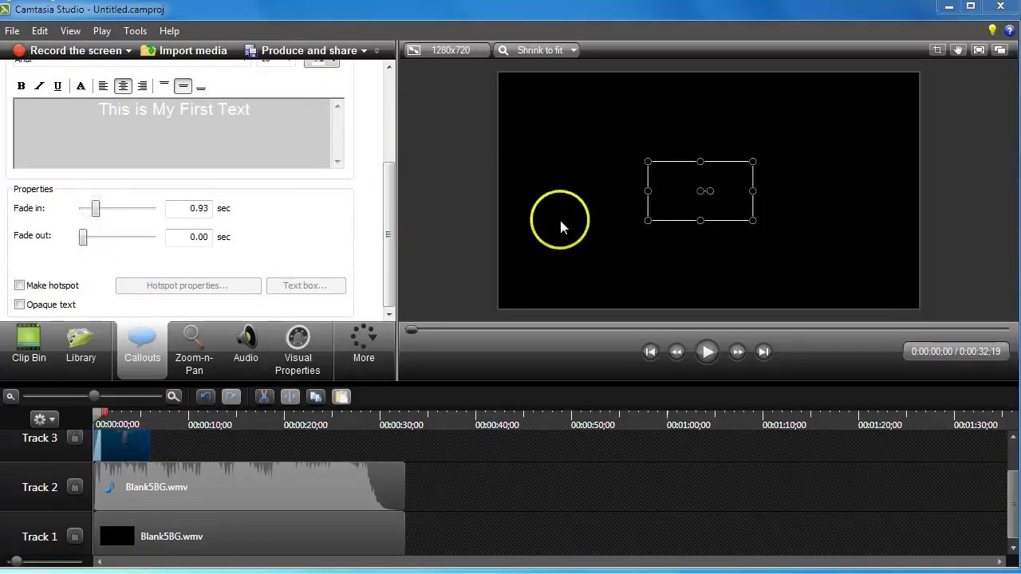
Play the callout's fade-in briefly and nudge the callout slightly to the right on the canvas.
{"action": "left_click", "coordinate": [705, 352]}
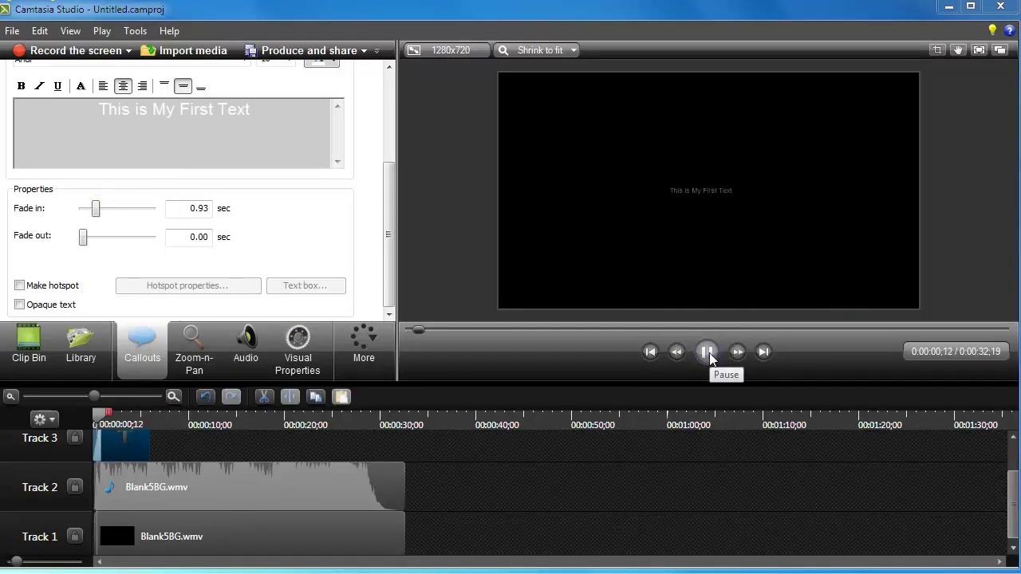
{"action": "left_click", "coordinate": [708, 351]}
{"action": "left_click", "coordinate": [692, 169]}
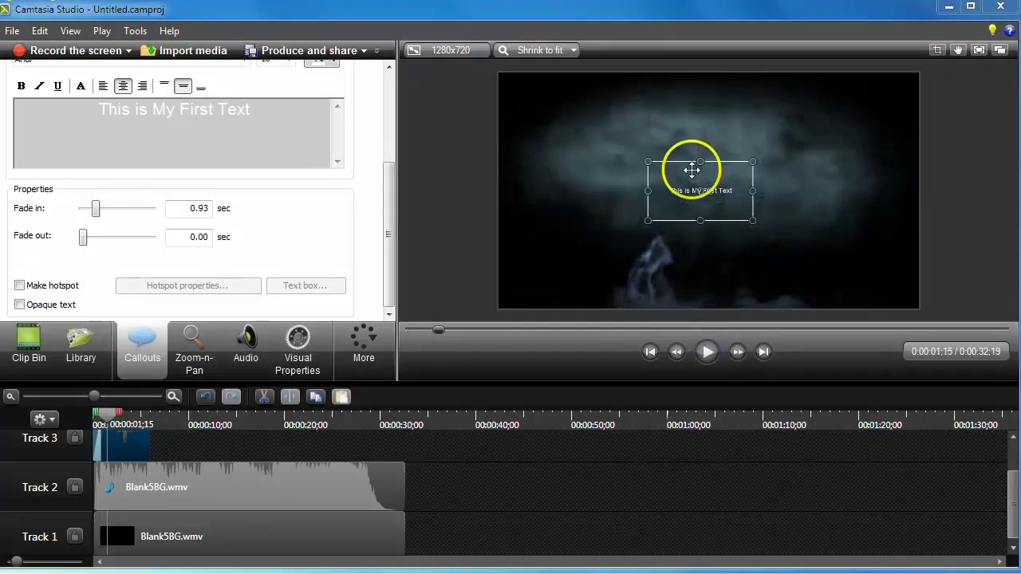
{"action": "left_click_drag", "start_coordinate": [709, 209], "coordinate": [714, 203]}
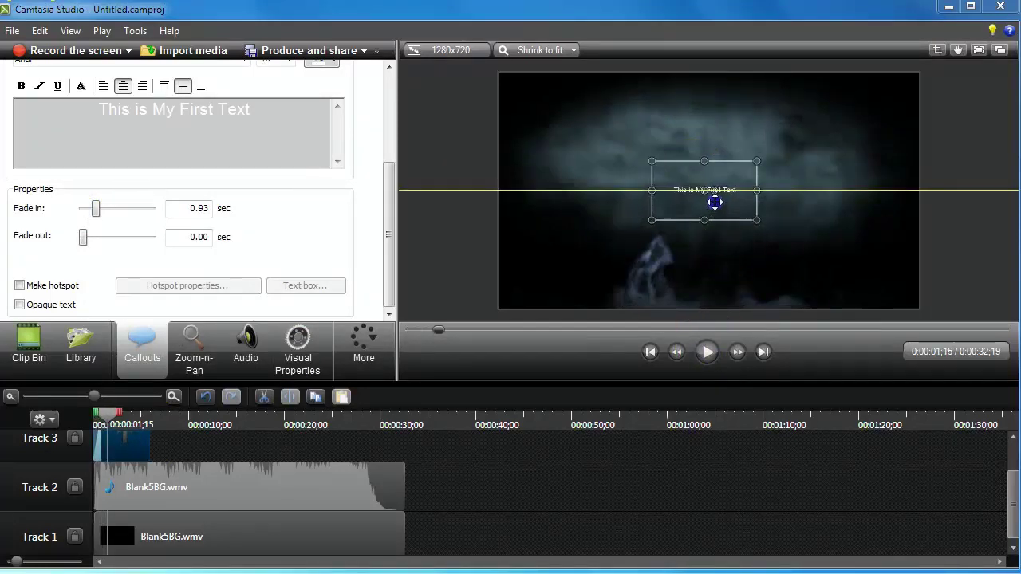
Add an animation to the first callout about one second in and scale the text up to 321%.
{"action": "left_click", "coordinate": [155, 445]}
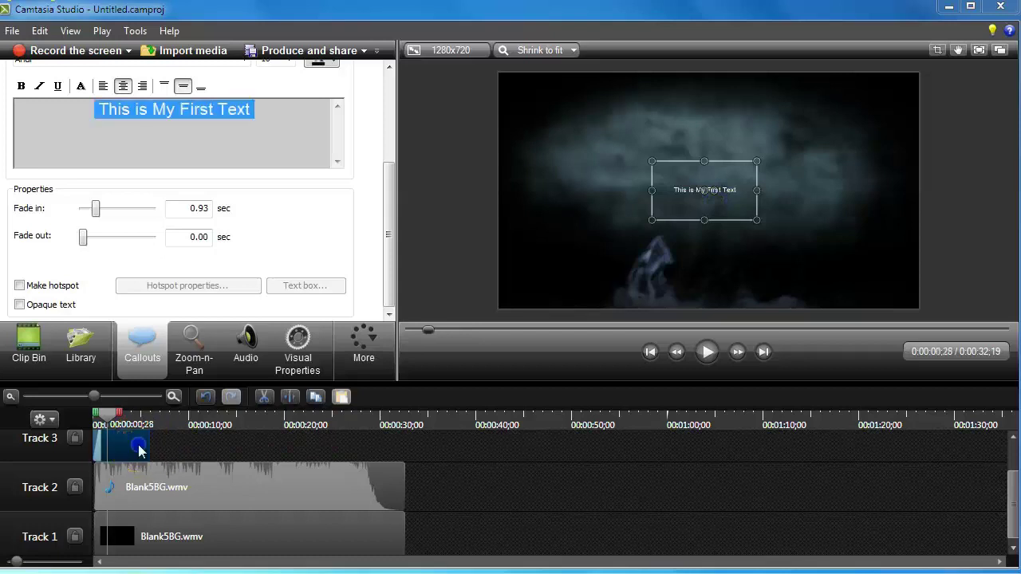
{"action": "left_click_drag", "start_coordinate": [389, 231], "coordinate": [388, 167]}
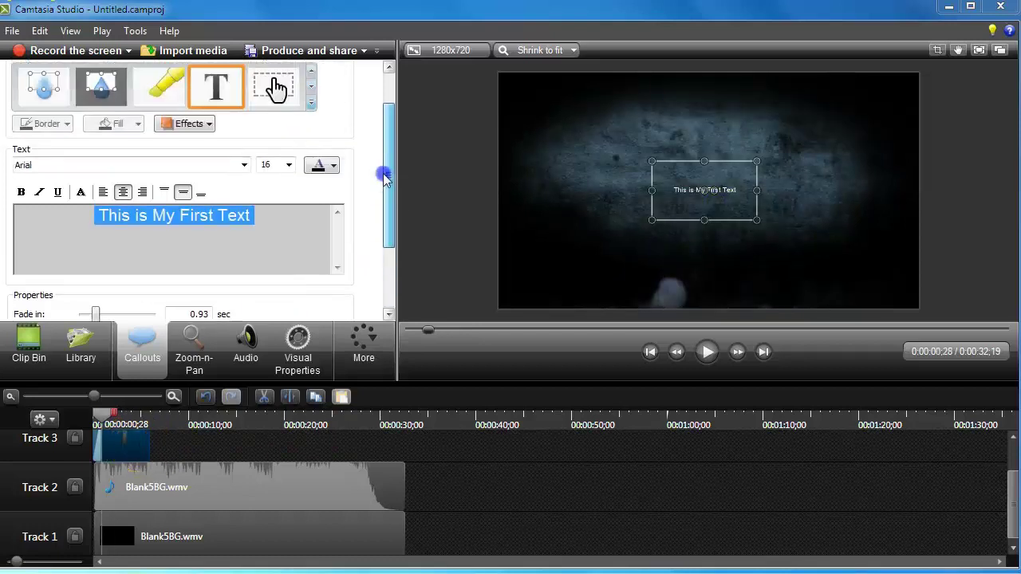
{"action": "left_click", "coordinate": [299, 351]}
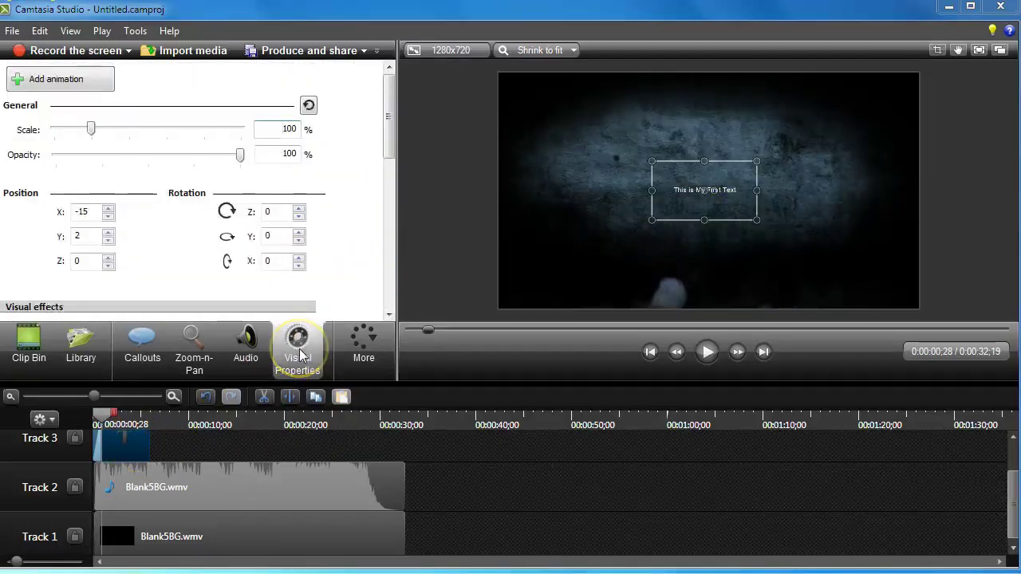
{"action": "left_click", "coordinate": [60, 79]}
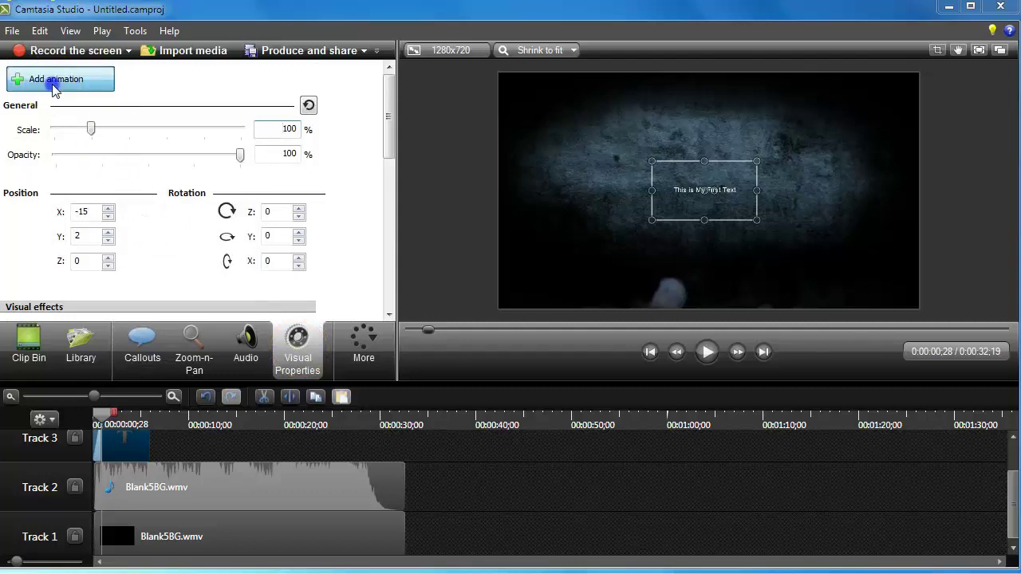
{"action": "left_click", "coordinate": [90, 130]}
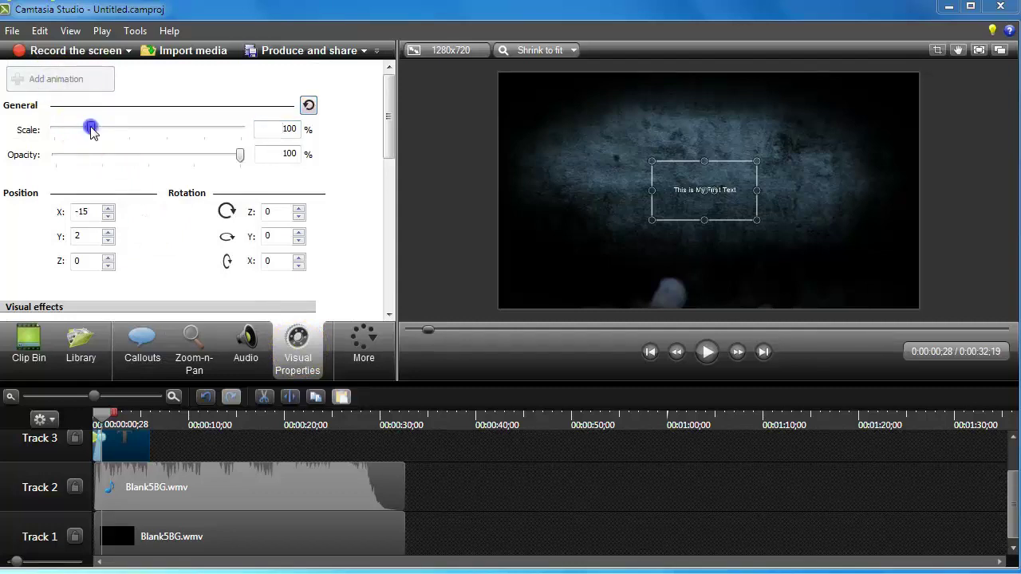
{"action": "left_click_drag", "start_coordinate": [94, 130], "coordinate": [176, 138]}
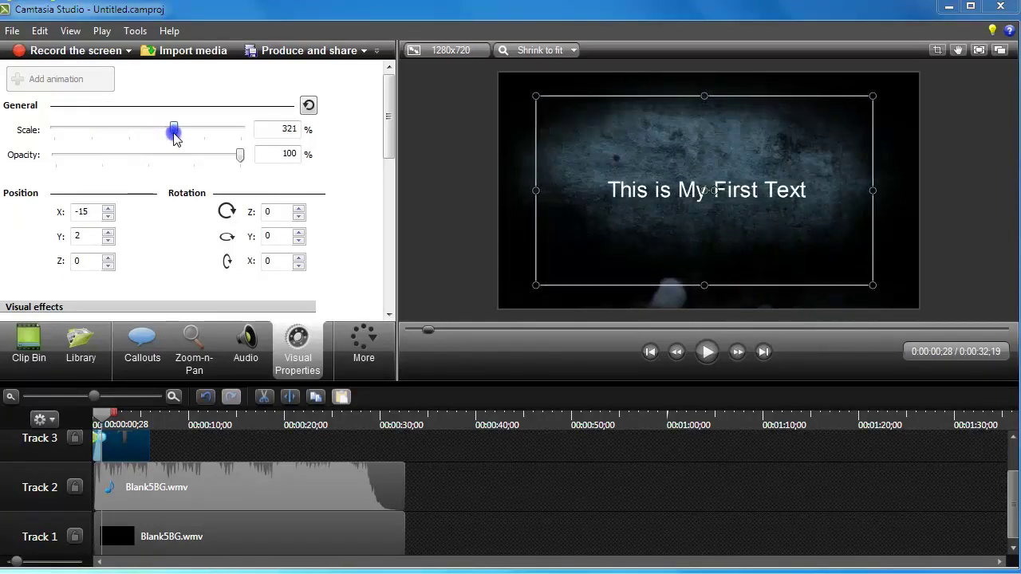
{"action": "double_click", "coordinate": [285, 131]}
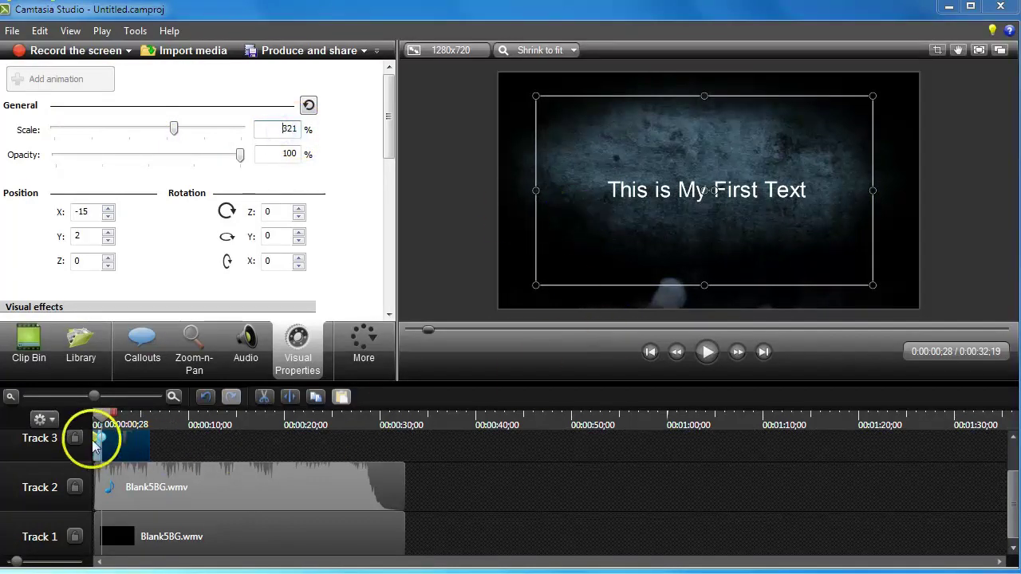
Stretch the animation over the first callout's full length and play back the growing text.
{"action": "left_click_drag", "start_coordinate": [94, 447], "coordinate": [138, 441]}
{"action": "left_click", "coordinate": [99, 417]}
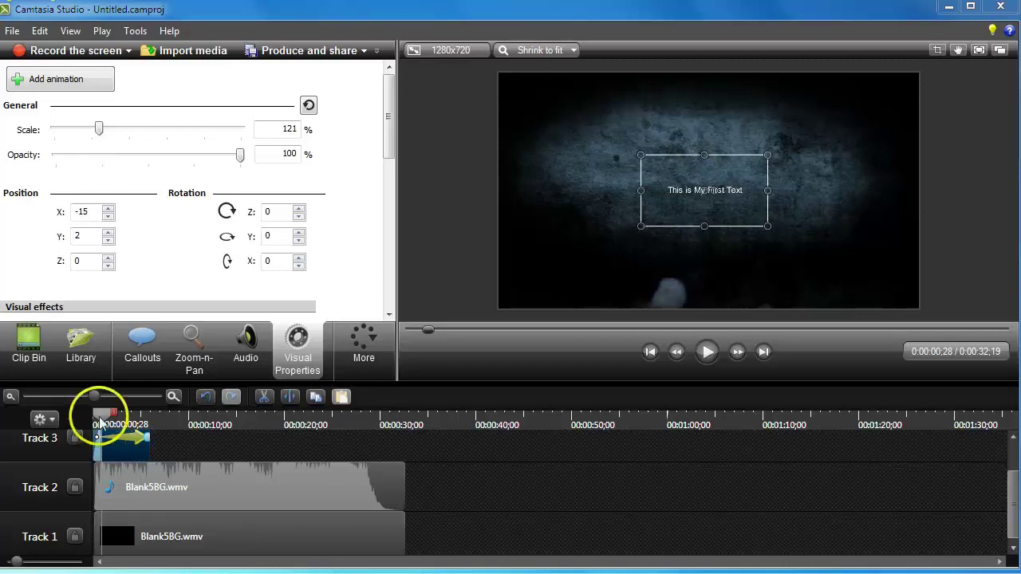
{"action": "left_click", "coordinate": [708, 354]}
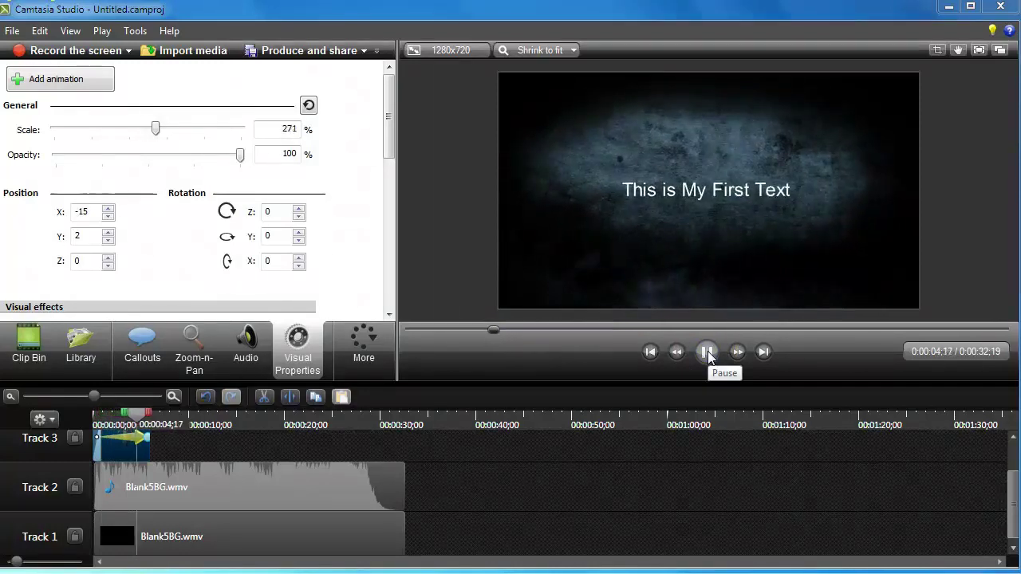
{"action": "left_click", "coordinate": [708, 353]}
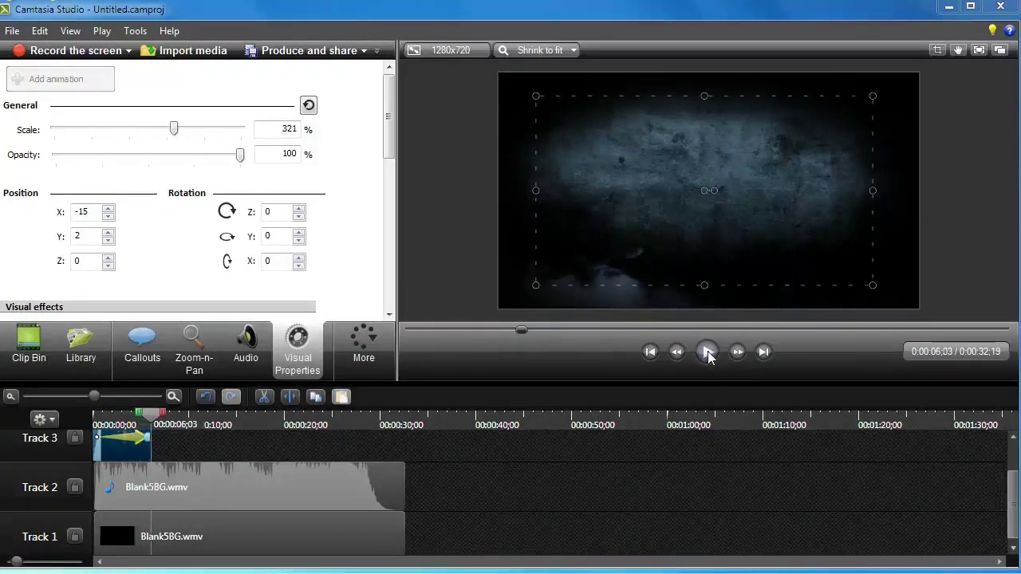
Add a second text callout at 0:00:06;00 and place it directly after the first one on Track 3.
{"action": "mouse_move", "coordinate": [157, 420]}
{"action": "left_mouse_down"}
{"action": "mouse_move", "coordinate": [122, 420]}
{"action": "mouse_move", "coordinate": [150, 420]}
{"action": "left_mouse_up"}
{"action": "left_click", "coordinate": [146, 461]}
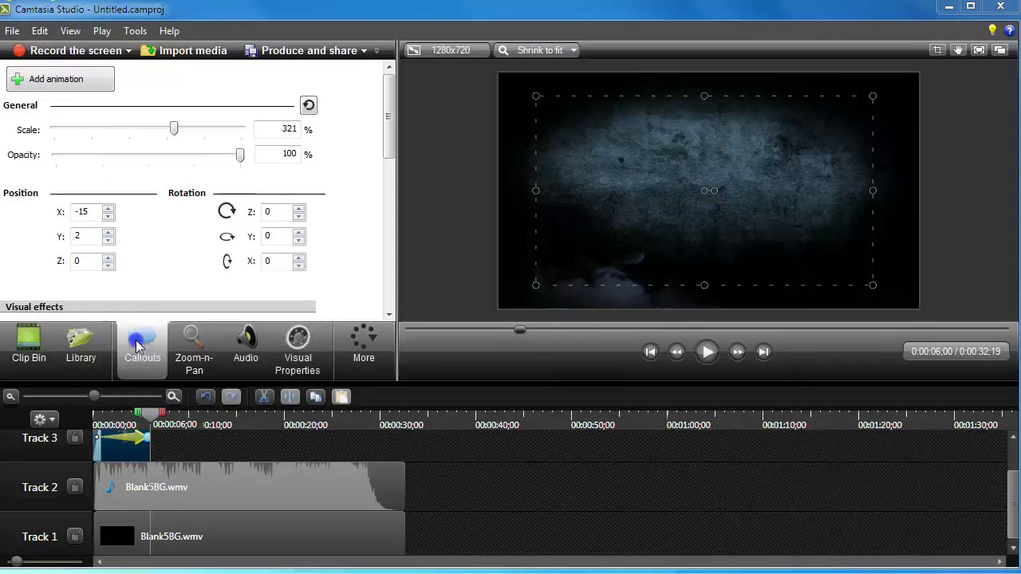
{"action": "left_click_drag", "start_coordinate": [1015, 510], "coordinate": [1014, 483]}
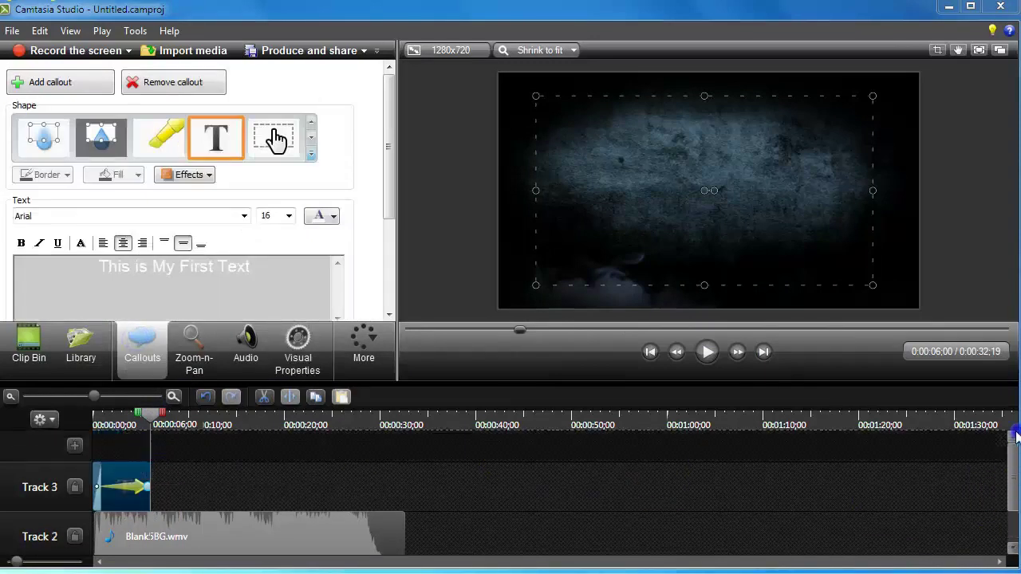
{"action": "left_click", "coordinate": [196, 451]}
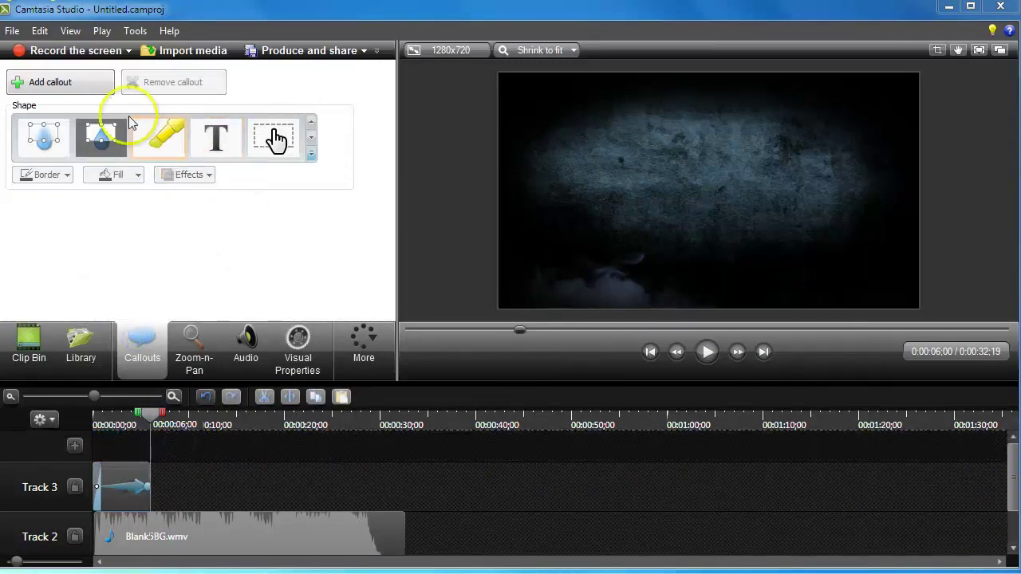
{"action": "left_click", "coordinate": [215, 138]}
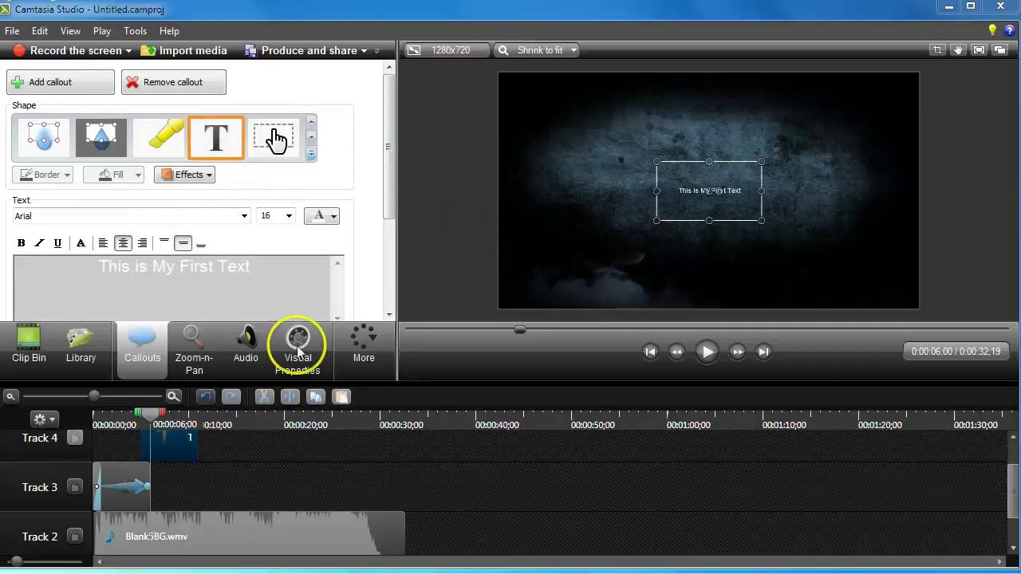
{"action": "left_click_drag", "start_coordinate": [178, 438], "coordinate": [206, 445]}
{"action": "left_click_drag", "start_coordinate": [200, 463], "coordinate": [193, 484]}
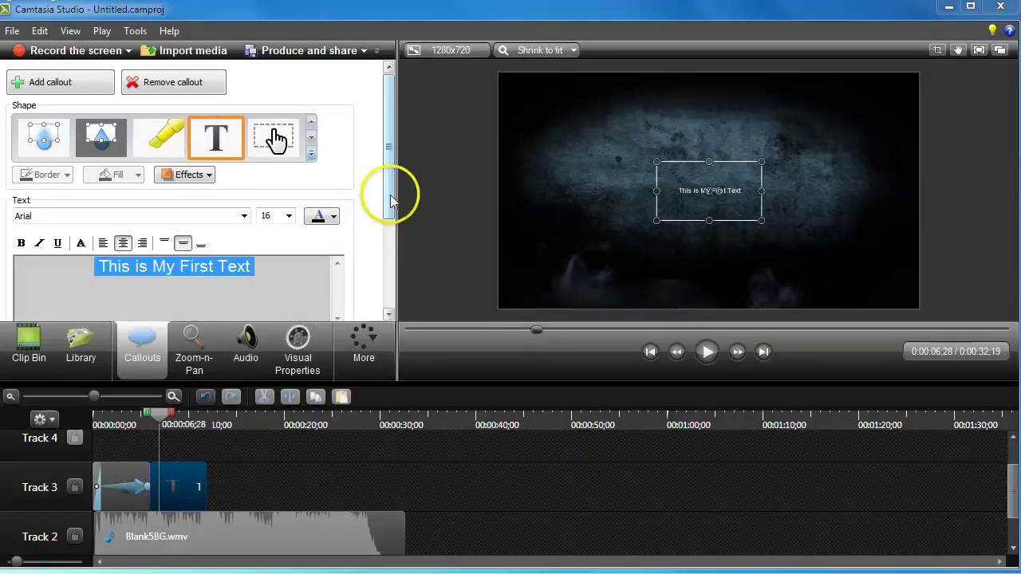
Give the second callout a 0.93-second fade in and add an animation that scales it to 321%.
{"action": "left_click_drag", "start_coordinate": [392, 196], "coordinate": [381, 274]}
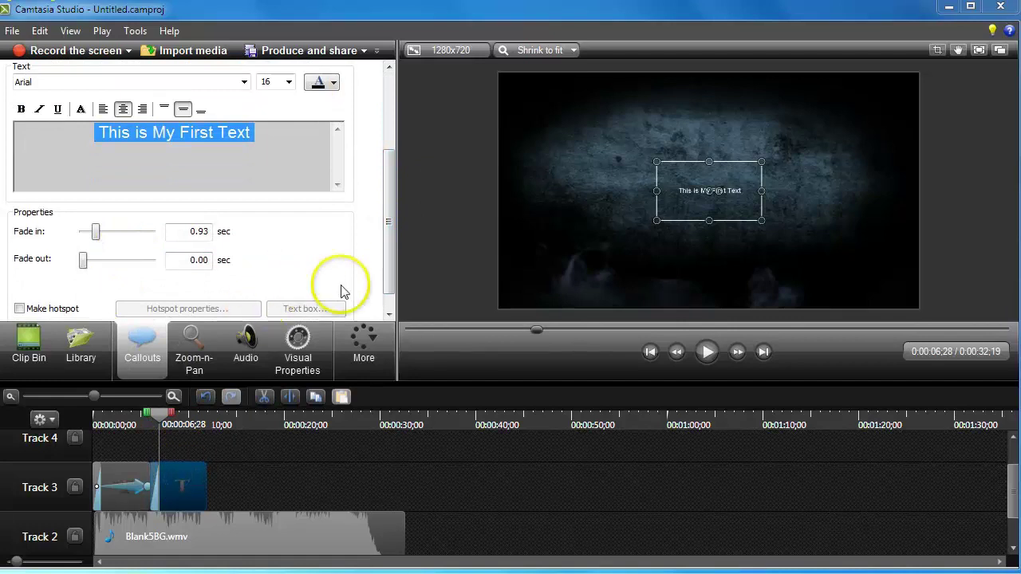
{"action": "left_click", "coordinate": [297, 359]}
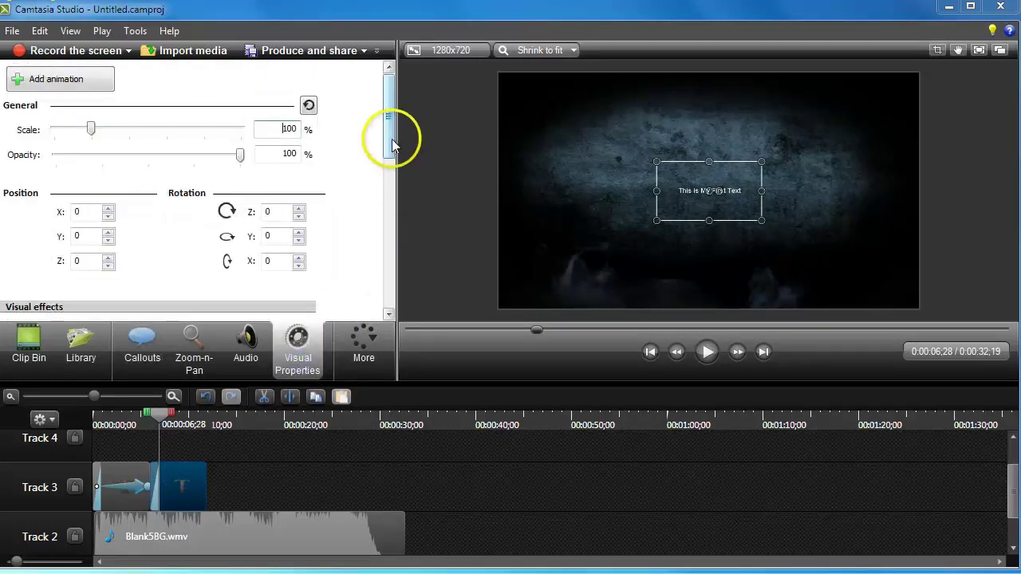
{"action": "left_click", "coordinate": [72, 81]}
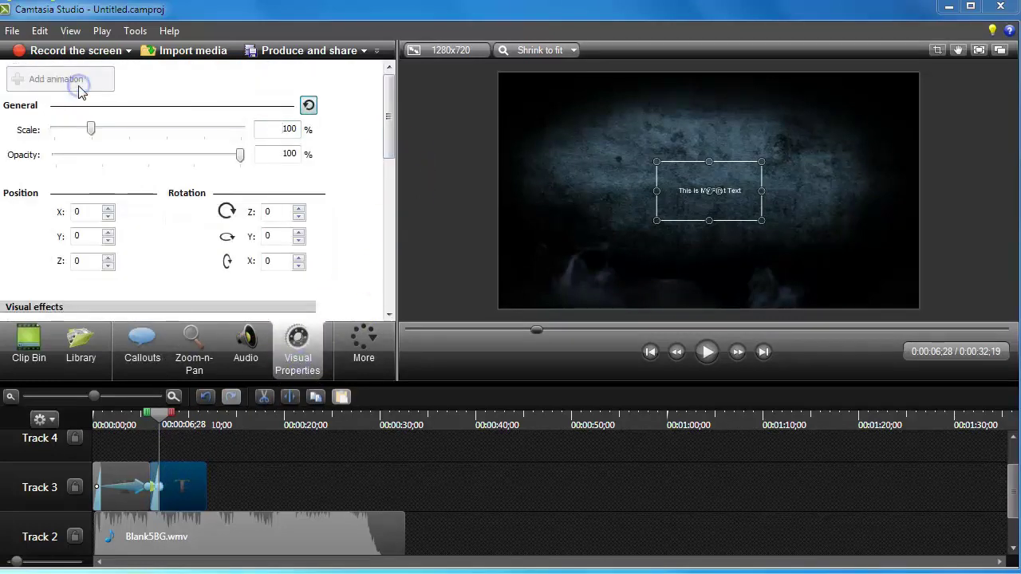
{"action": "left_click", "coordinate": [285, 128]}
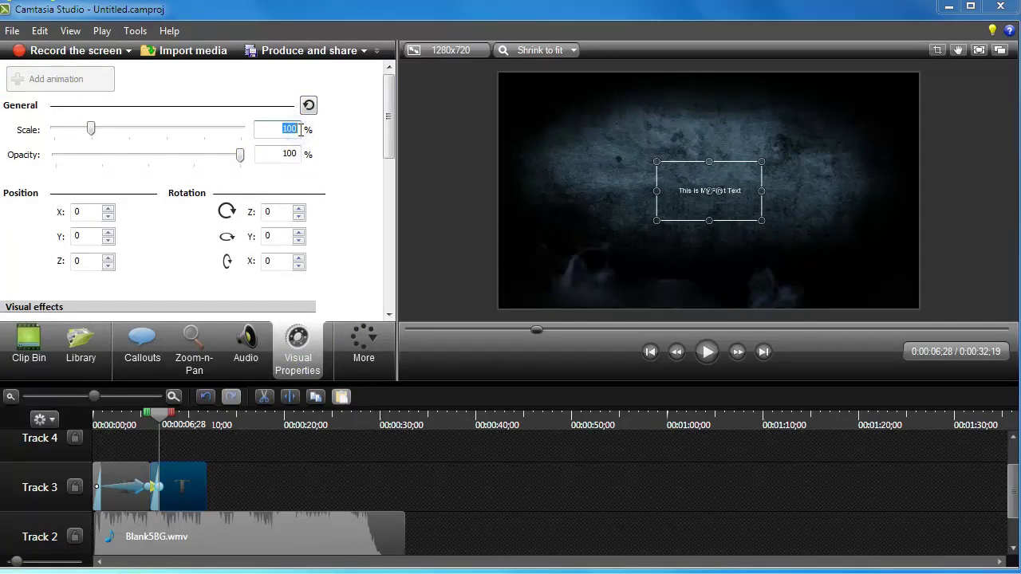
{"action": "type", "text": "321"}
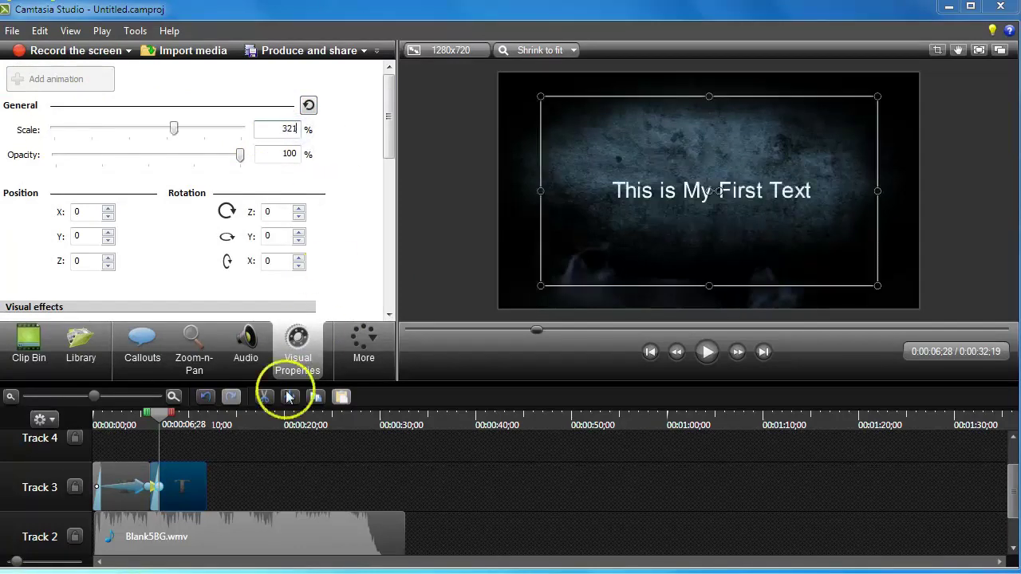
Stretch the second callout's animation until it reaches the end of the clip.
{"action": "left_click", "coordinate": [159, 488]}
{"action": "mouse_move", "coordinate": [159, 488]}
{"action": "left_mouse_down"}
{"action": "mouse_move", "coordinate": [204, 484]}
{"action": "mouse_move", "coordinate": [151, 486]}
{"action": "left_mouse_up"}
{"action": "left_click", "coordinate": [169, 485]}
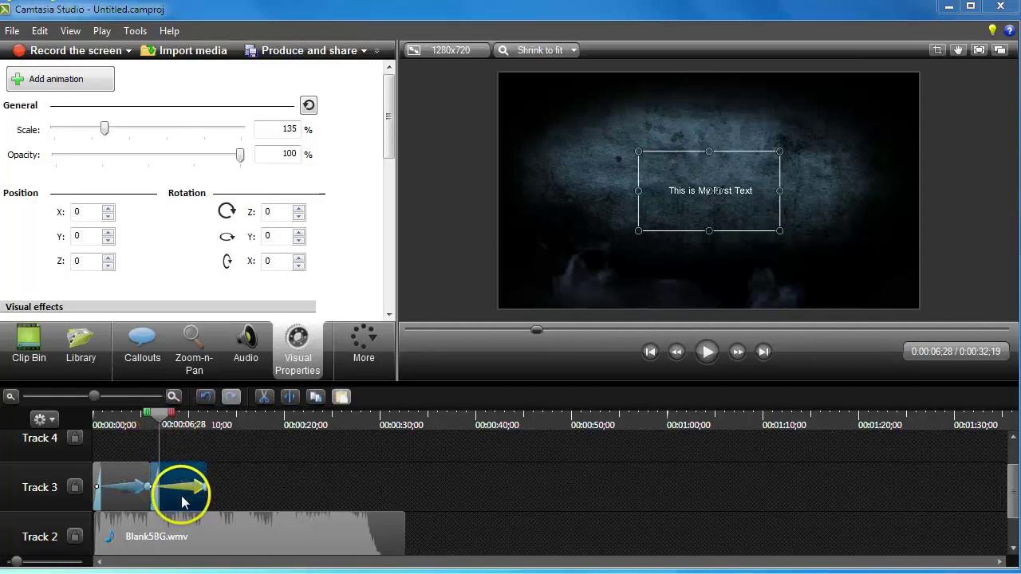
Replace "First" with "Second" in the second callout so it reads "This is My Second Text".
{"action": "left_click", "coordinate": [182, 501]}
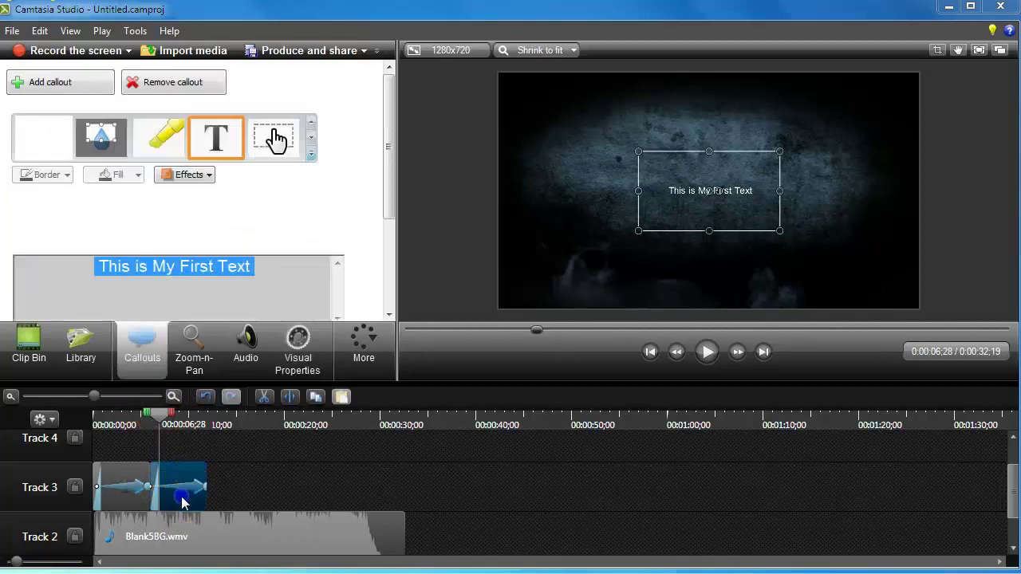
{"action": "left_click", "coordinate": [268, 276]}
{"action": "left_click", "coordinate": [209, 267]}
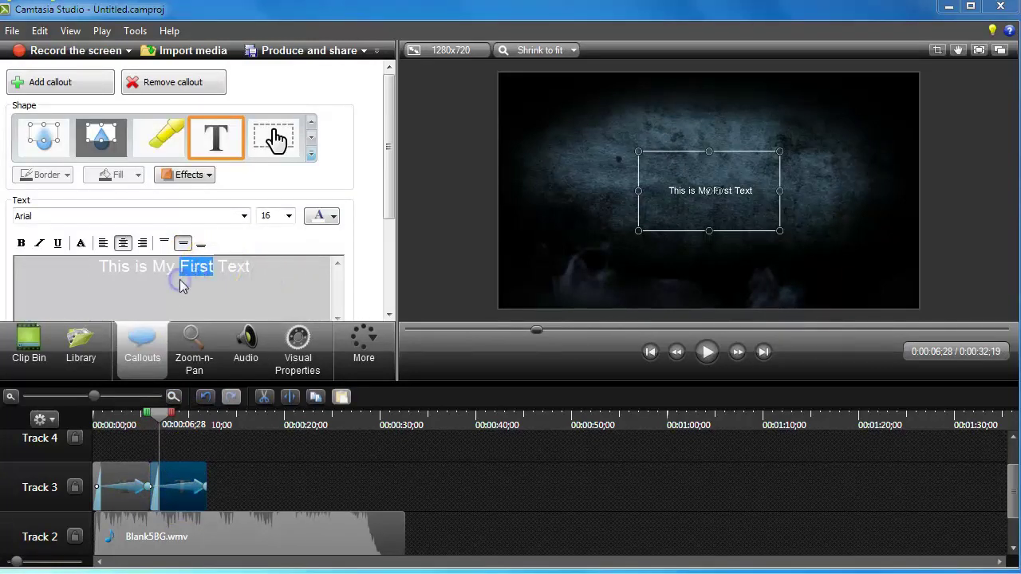
{"action": "type", "text": "Second"}
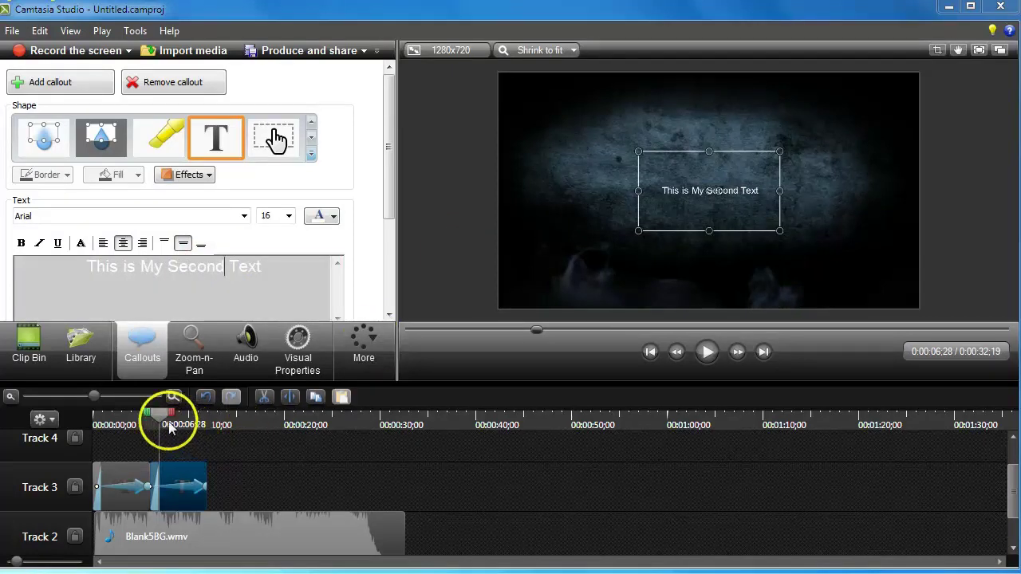
Play the timeline from the start through the end of the second callout to check both text animations.
{"action": "left_click_drag", "start_coordinate": [159, 419], "coordinate": [35, 421]}
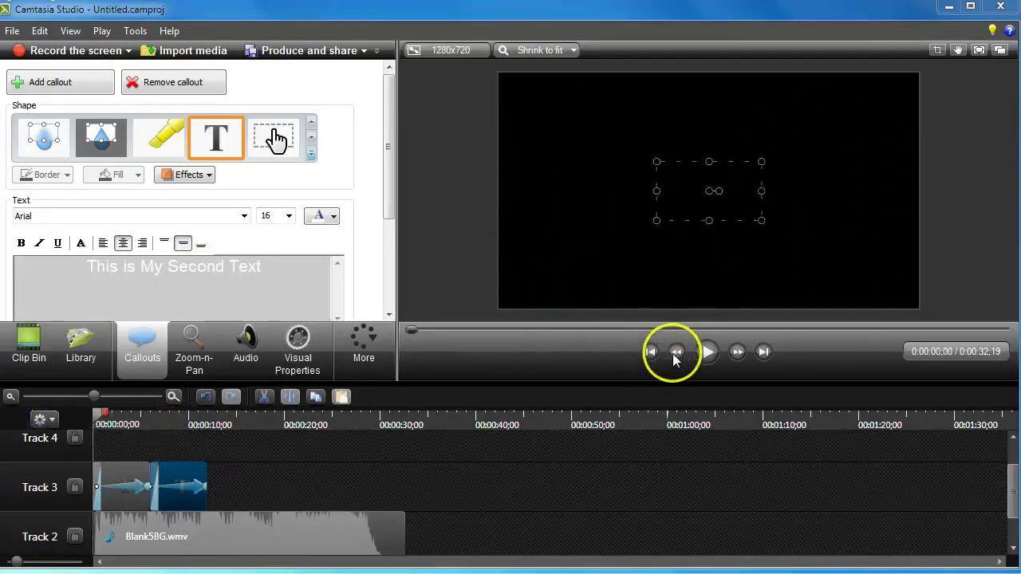
{"action": "left_click", "coordinate": [706, 352]}
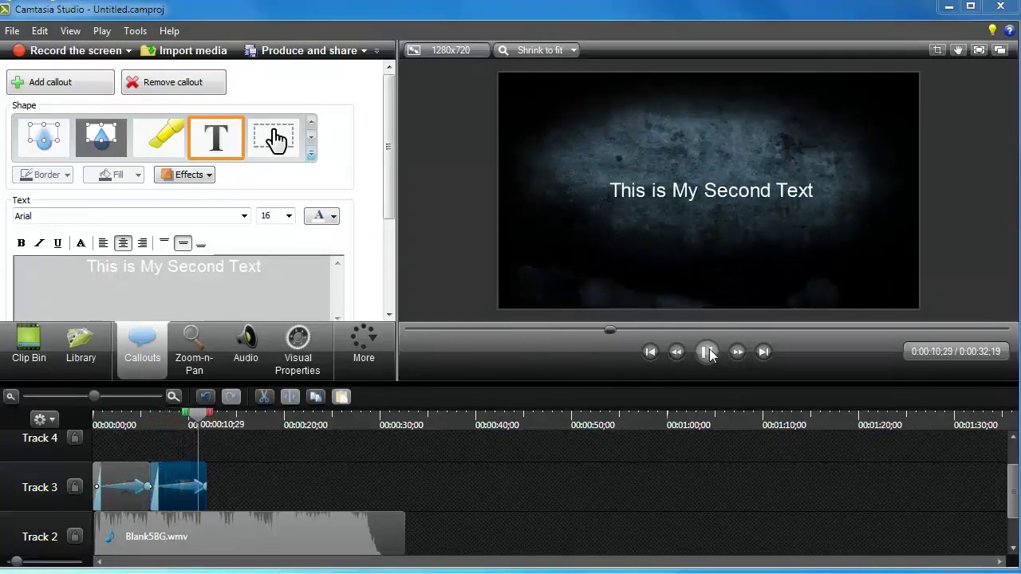
{"action": "left_click", "coordinate": [707, 352]}
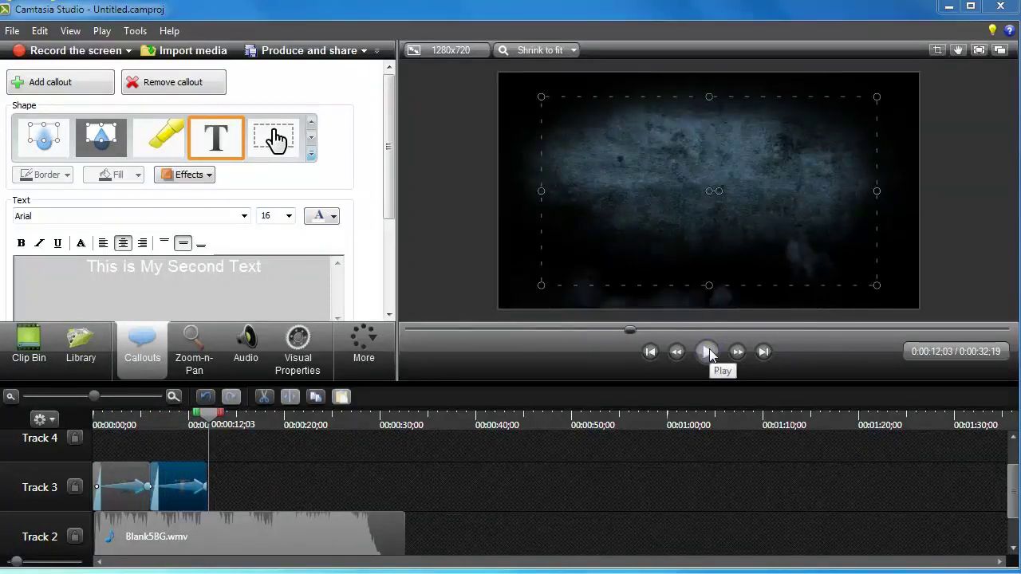